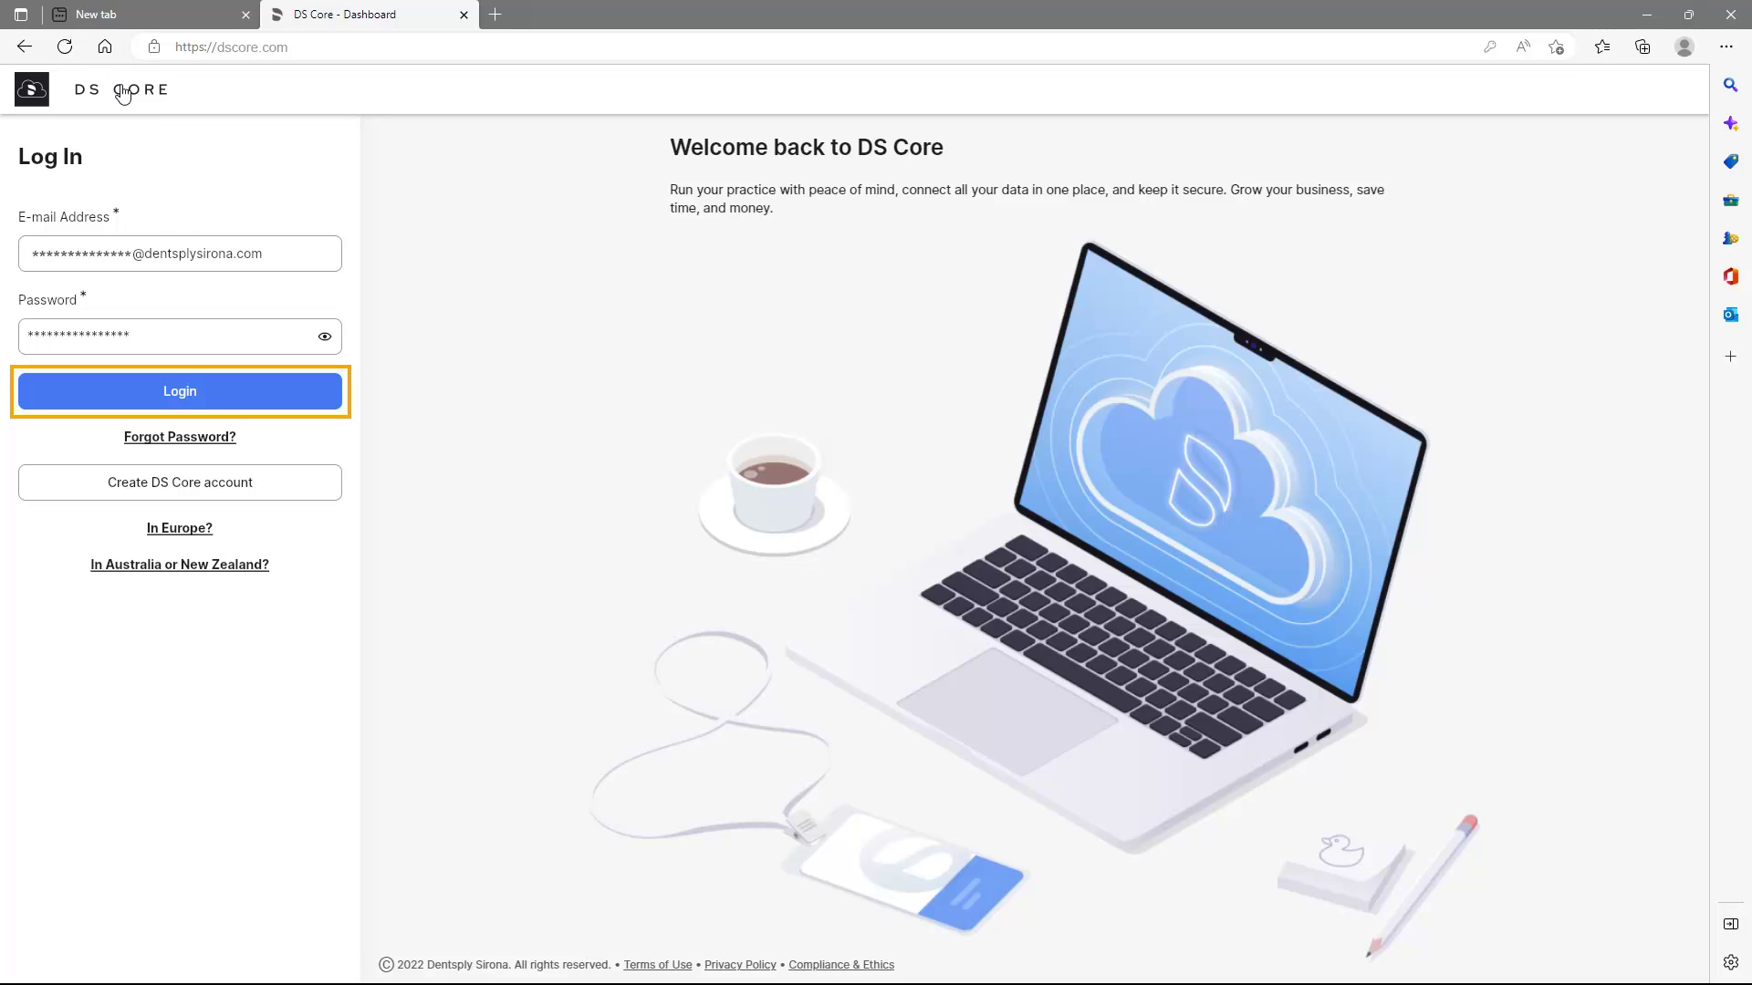
- Log into DS Core with the entered e-mail and password to reach the dashboard
click(177, 393)
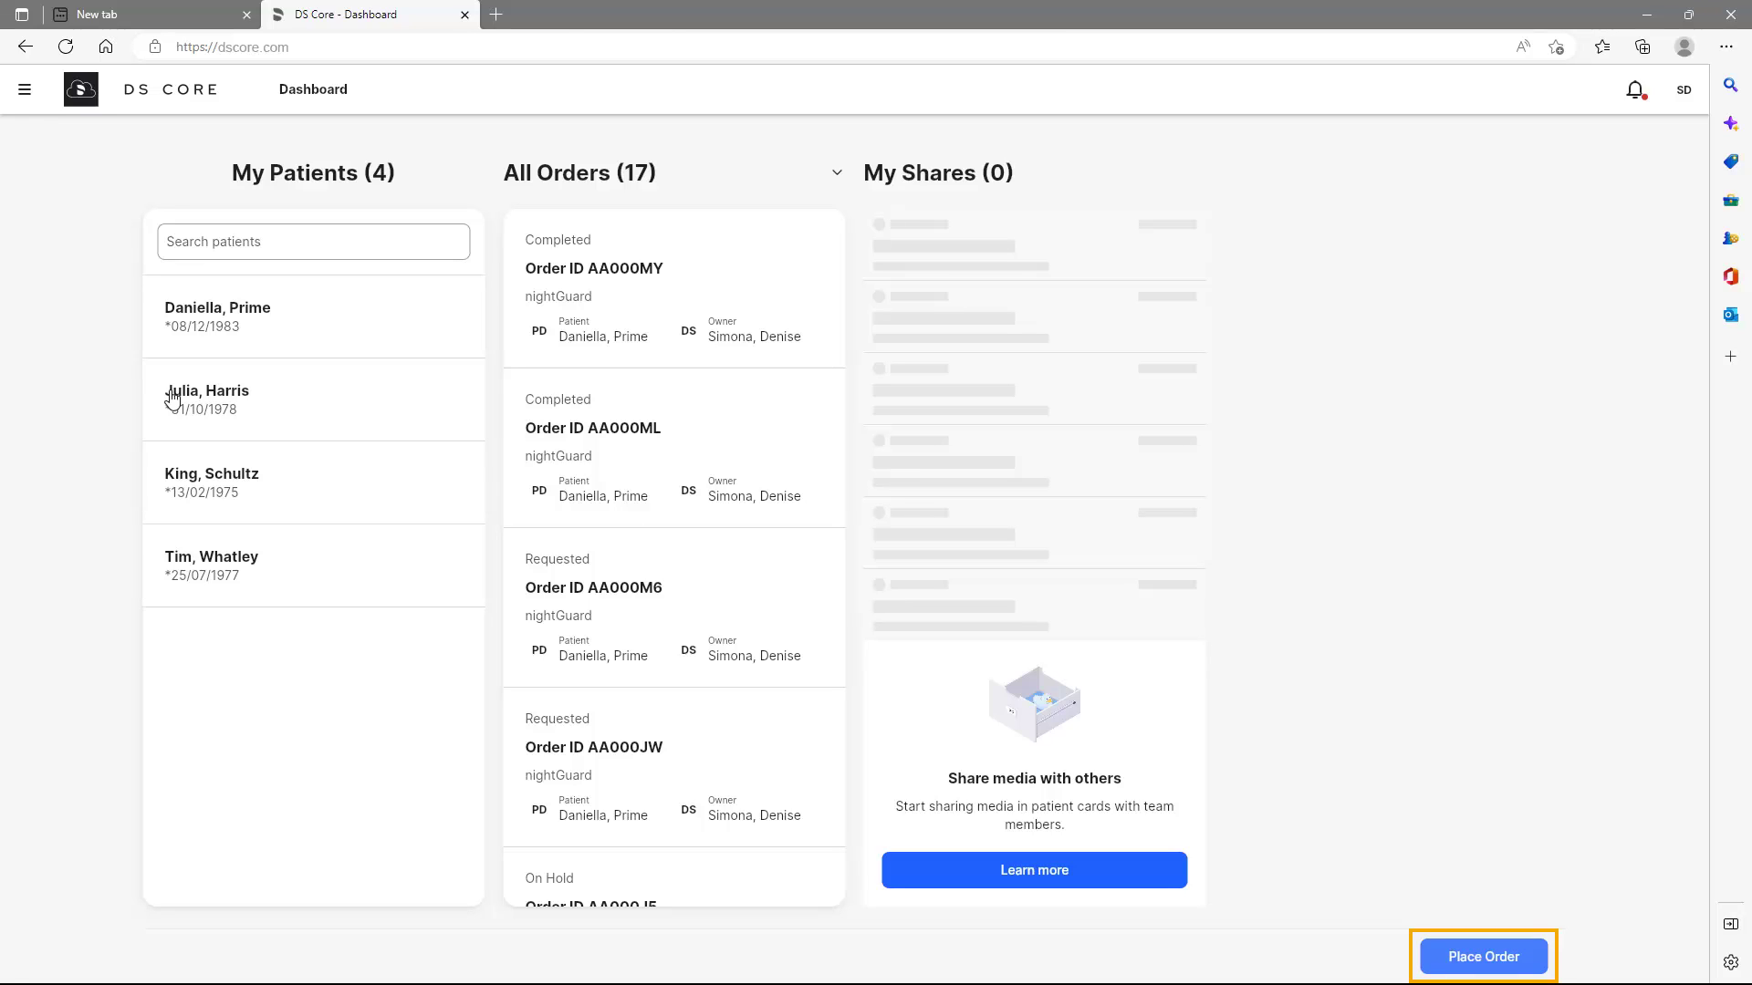
- Start a new order via Place Order so the form opens at patient selection
click(1473, 960)
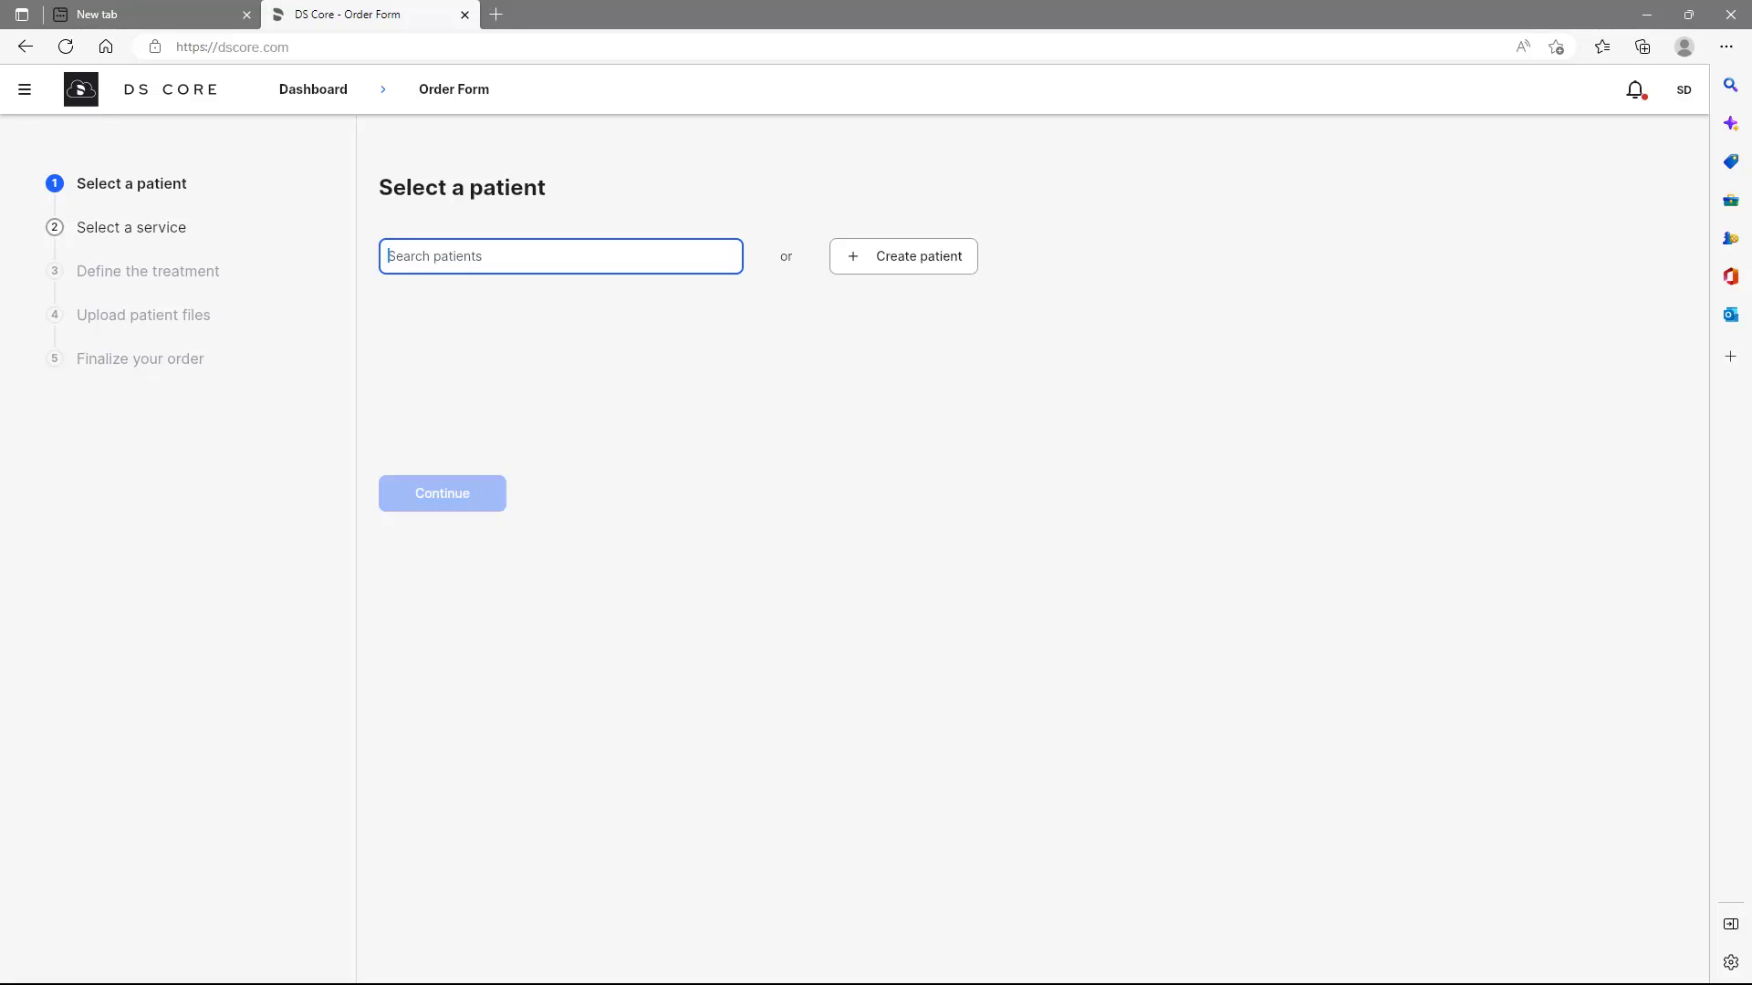
text(Dani)
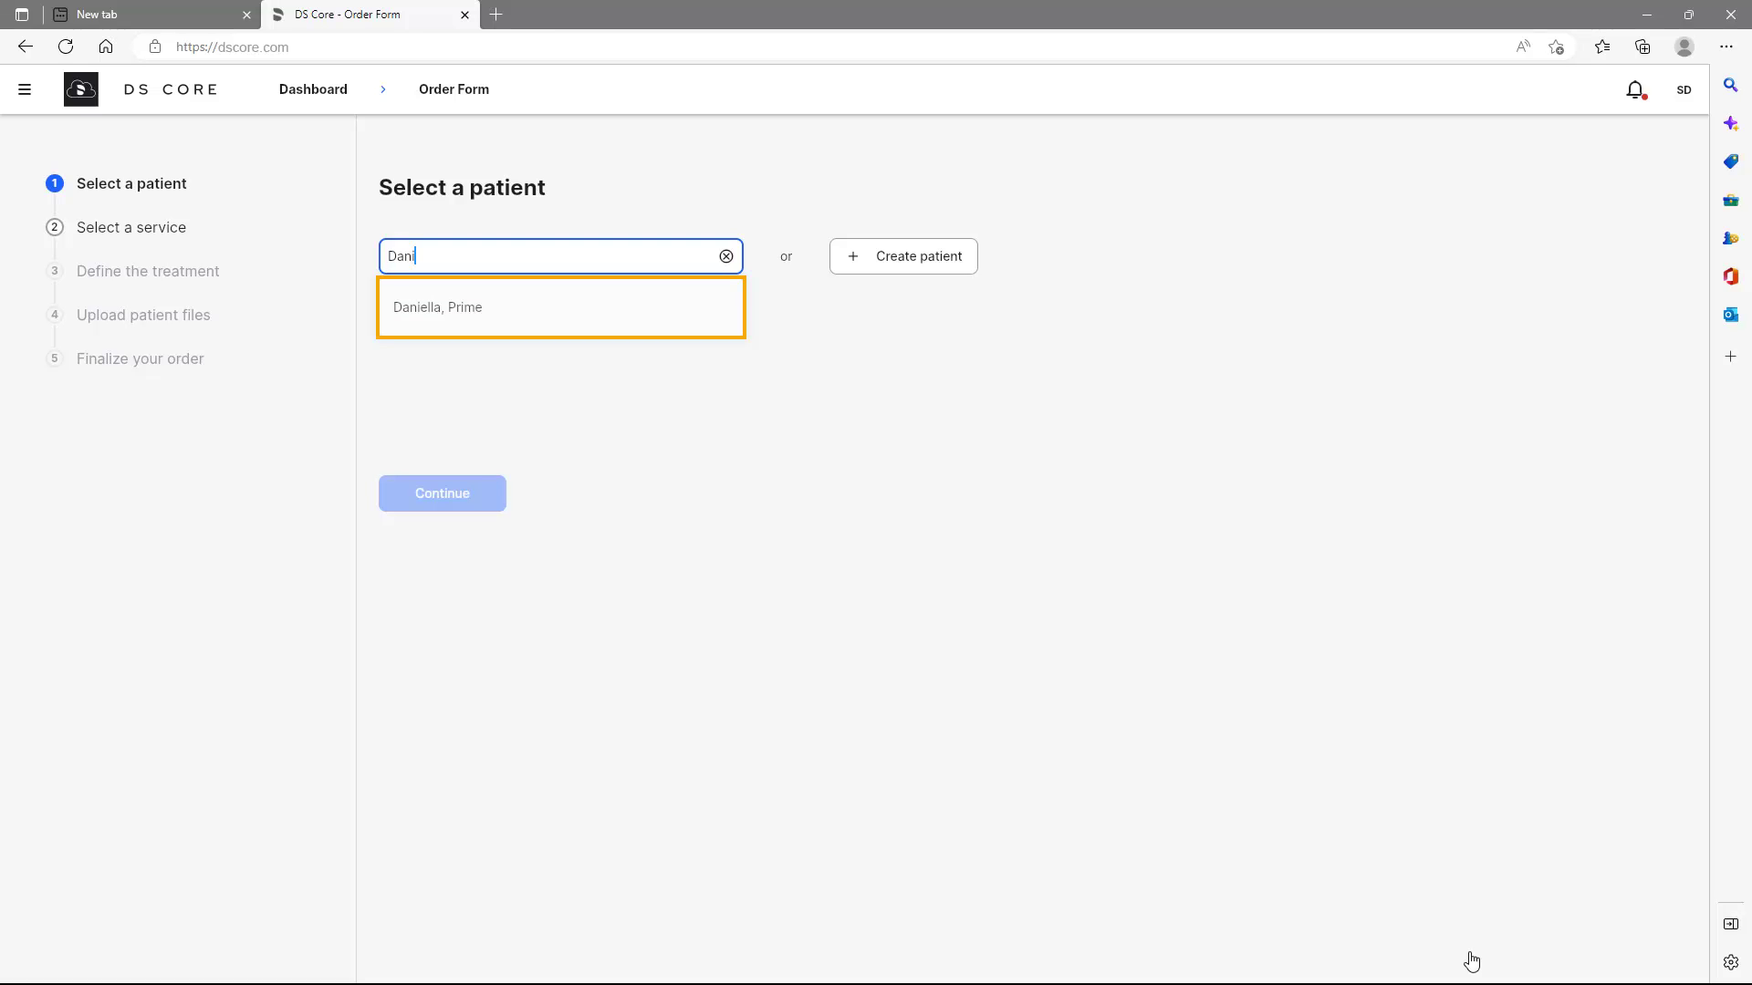
- Select the matching patient from the search suggestions and continue to service selection
click(428, 314)
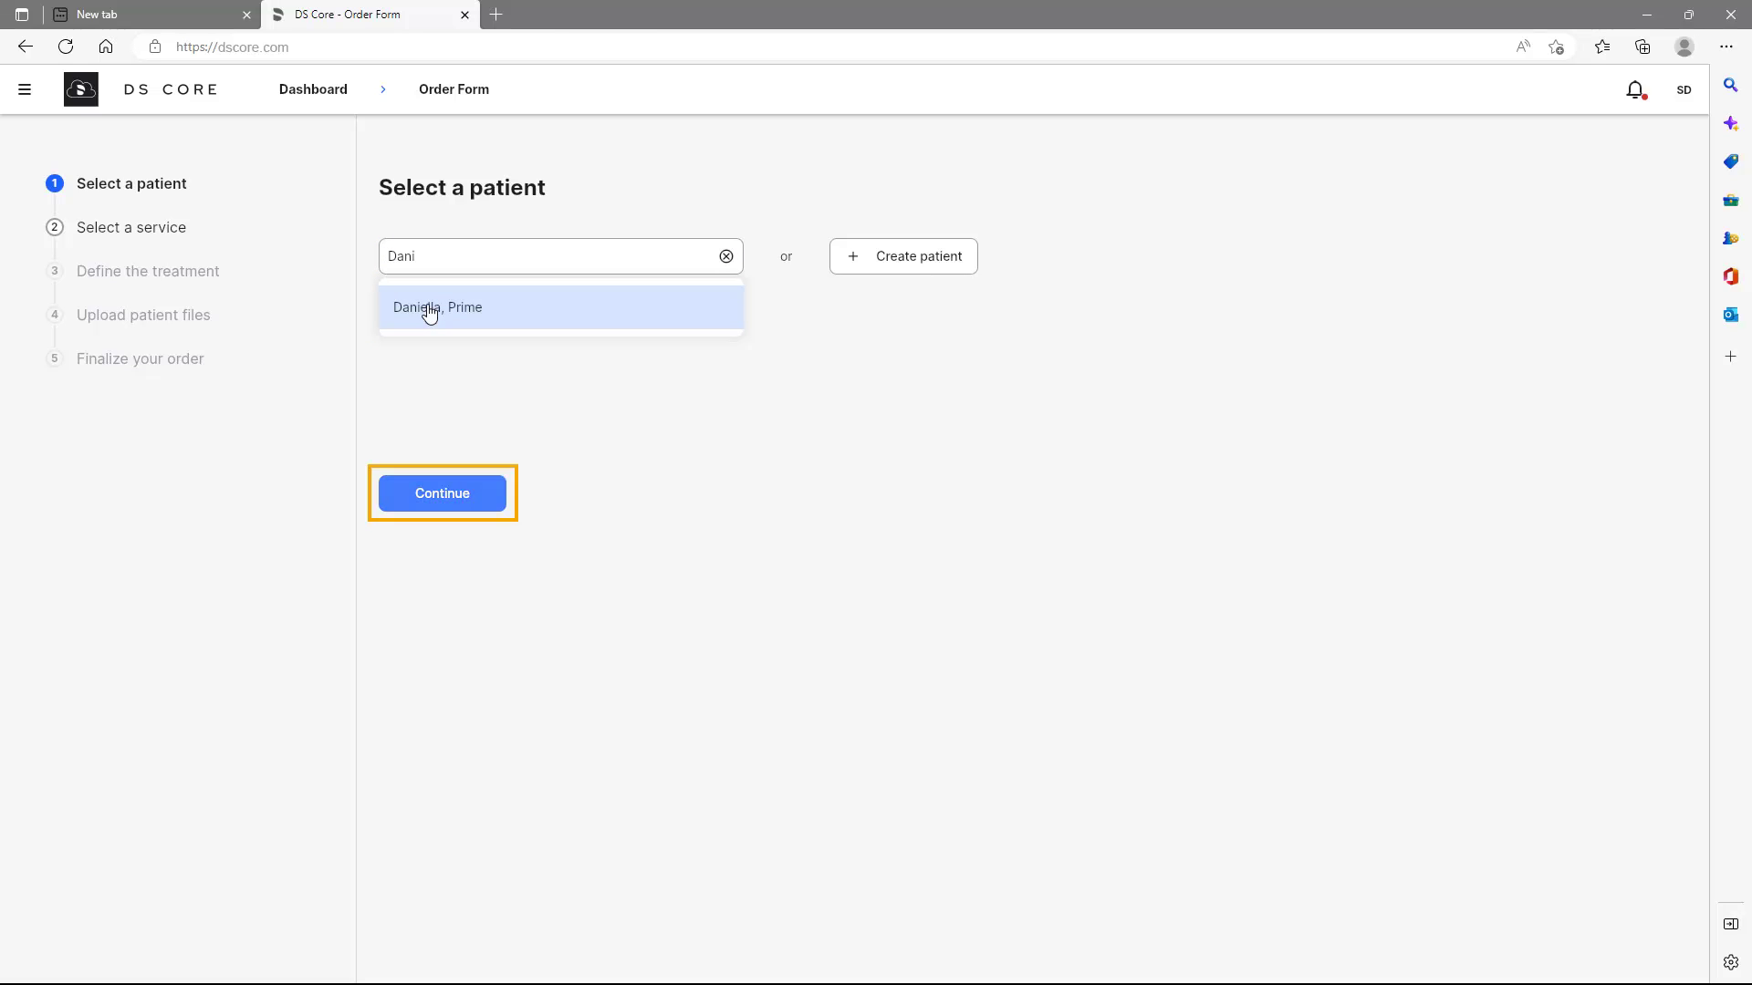
click(438, 496)
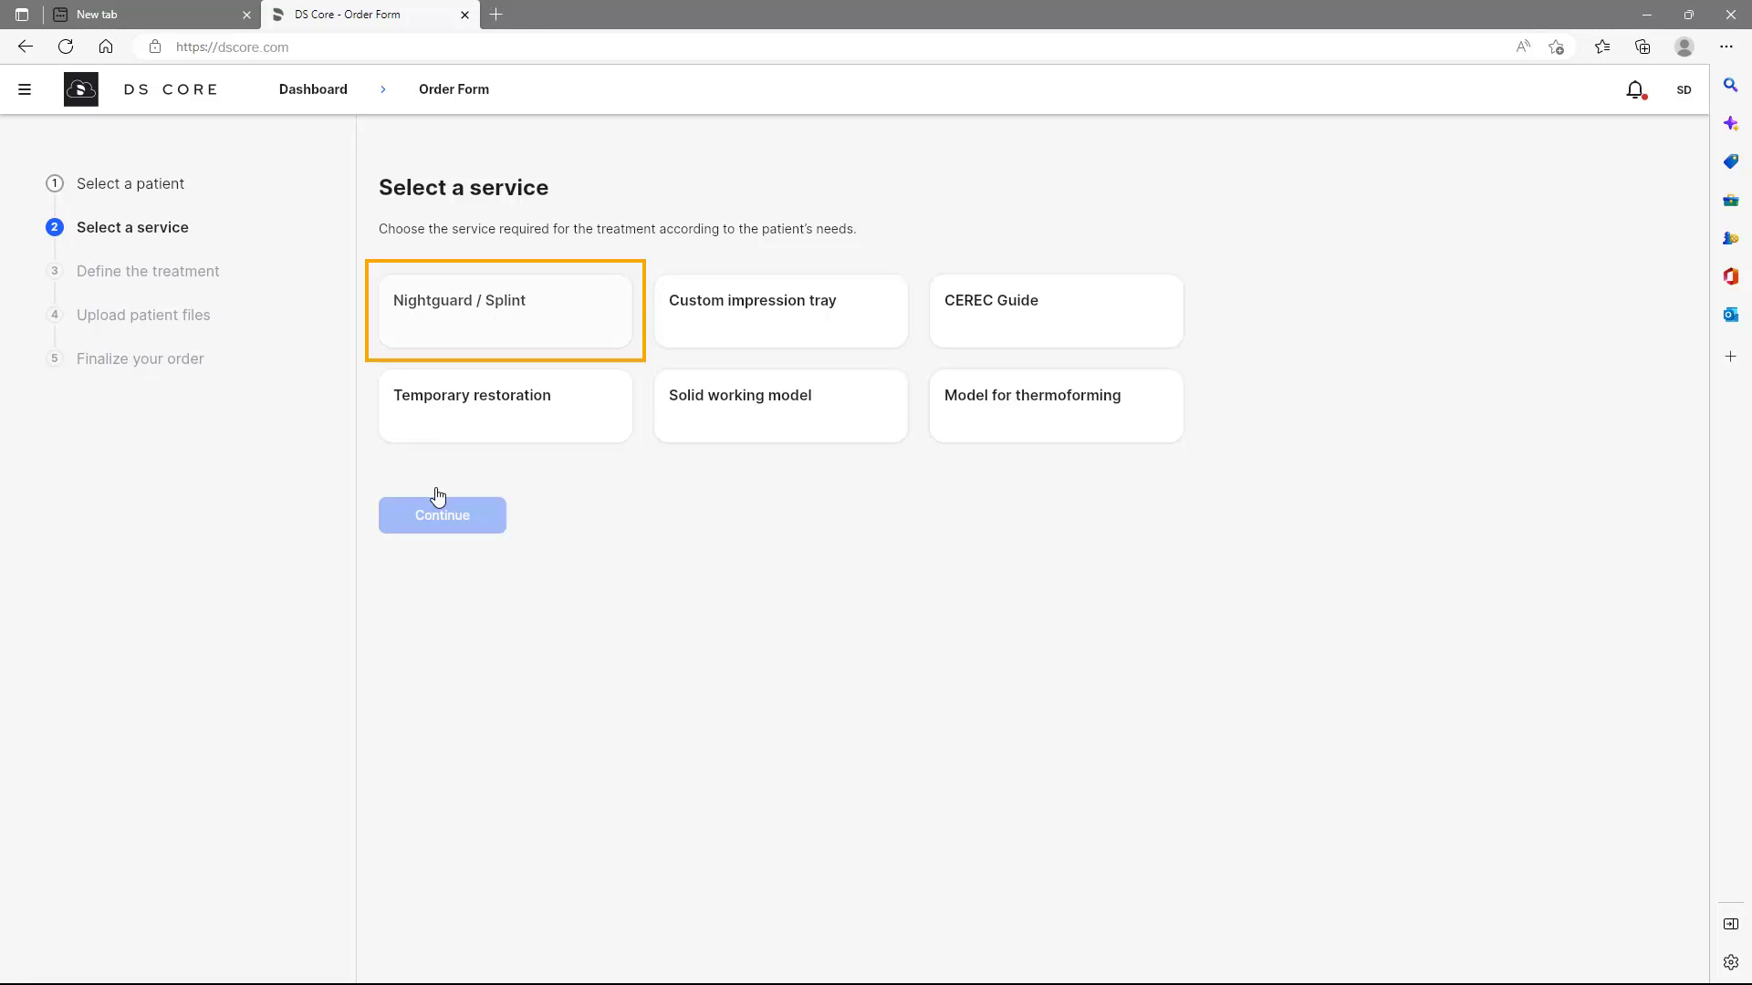
- Choose the Nightguard / Splint service and continue to treatment definition
click(441, 310)
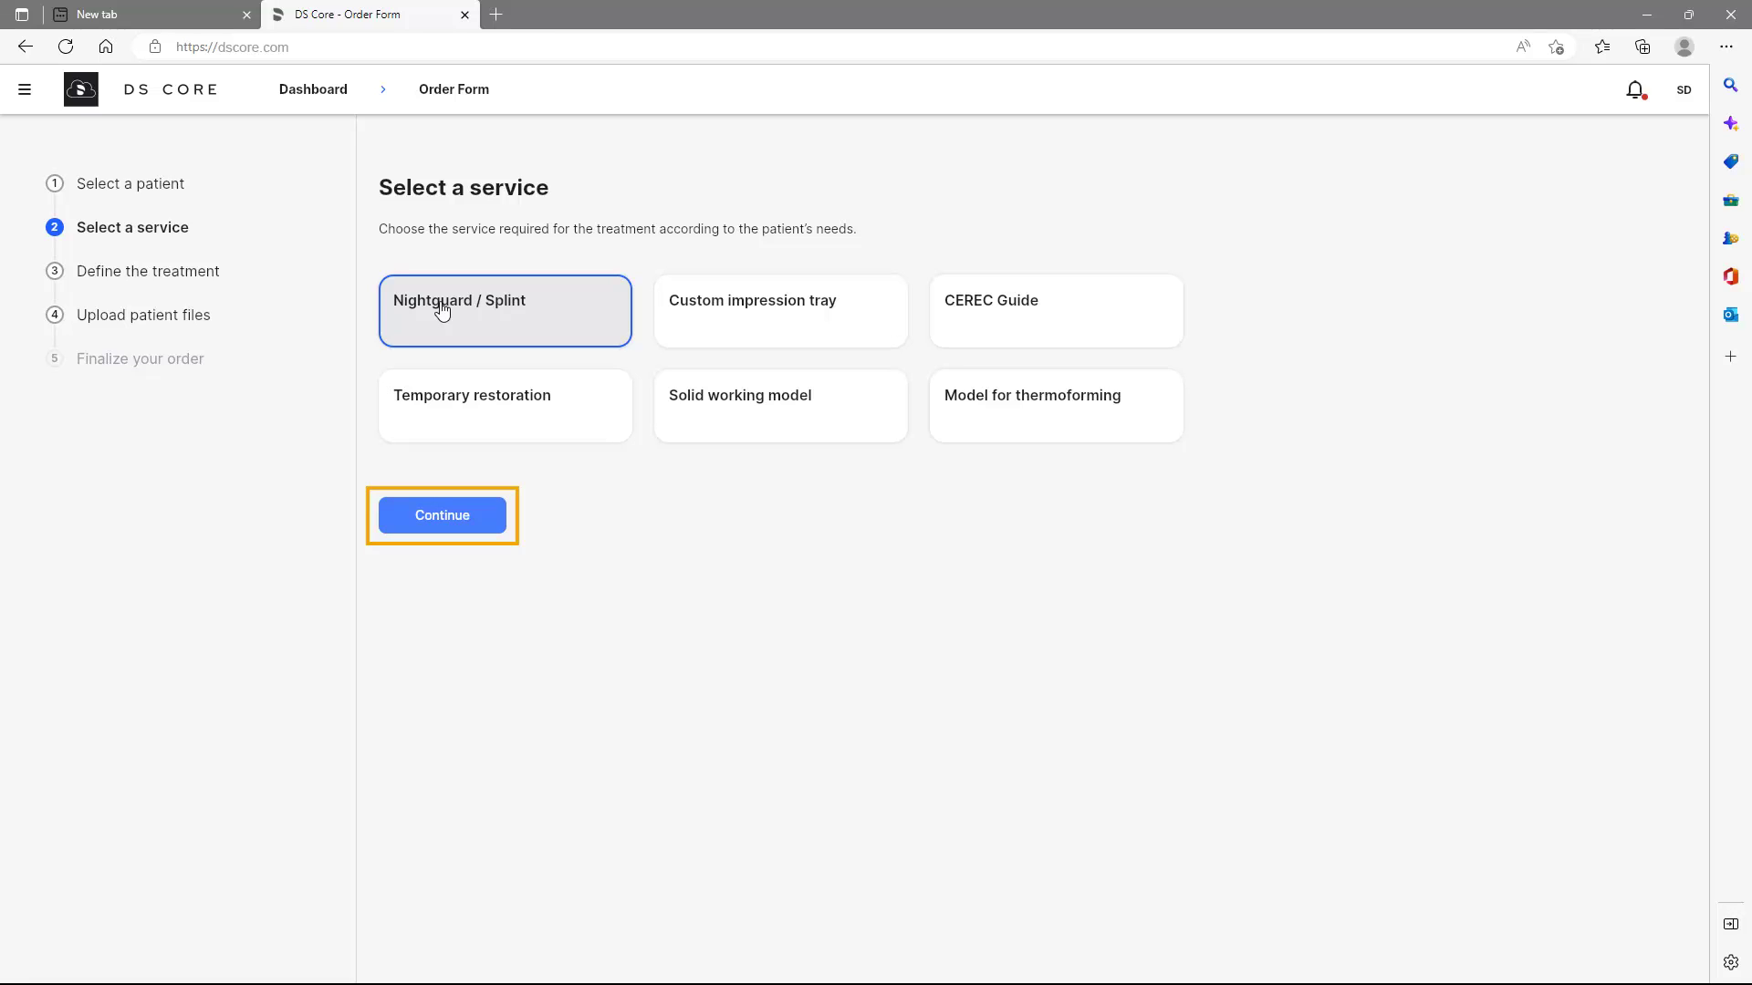
click(433, 520)
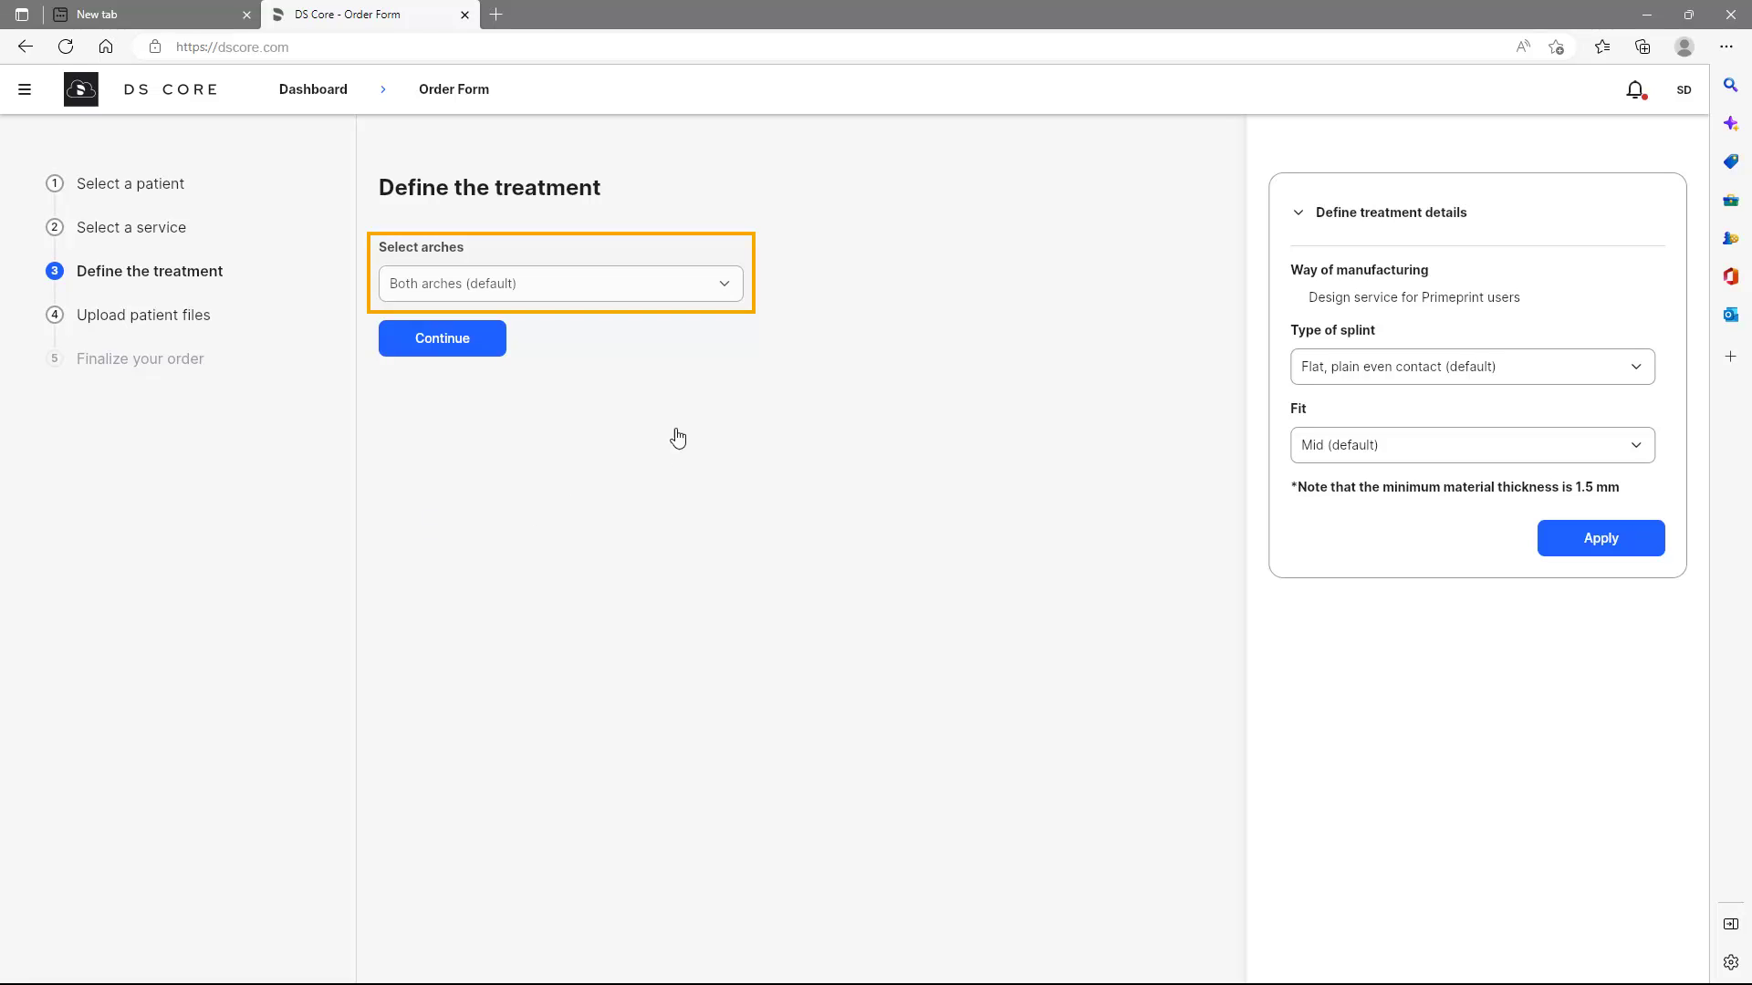
- Keep both arches, flat plain even contact splint and mid fit, then continue to file upload
click(724, 289)
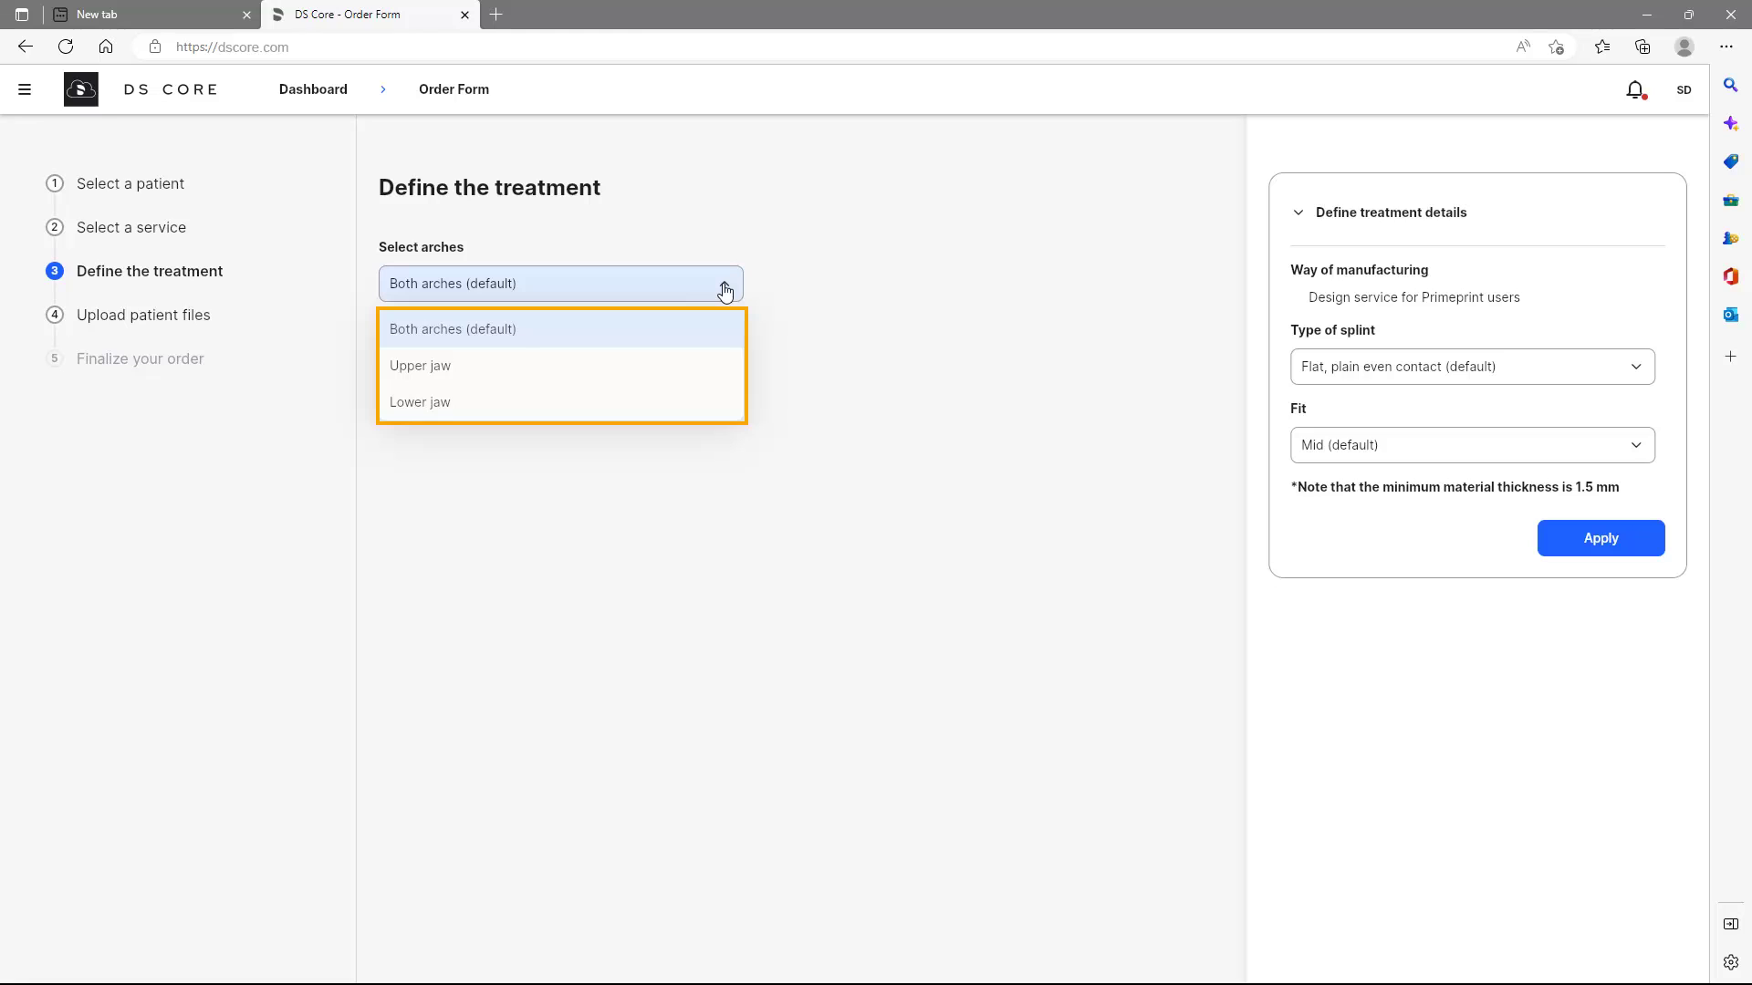
click(425, 331)
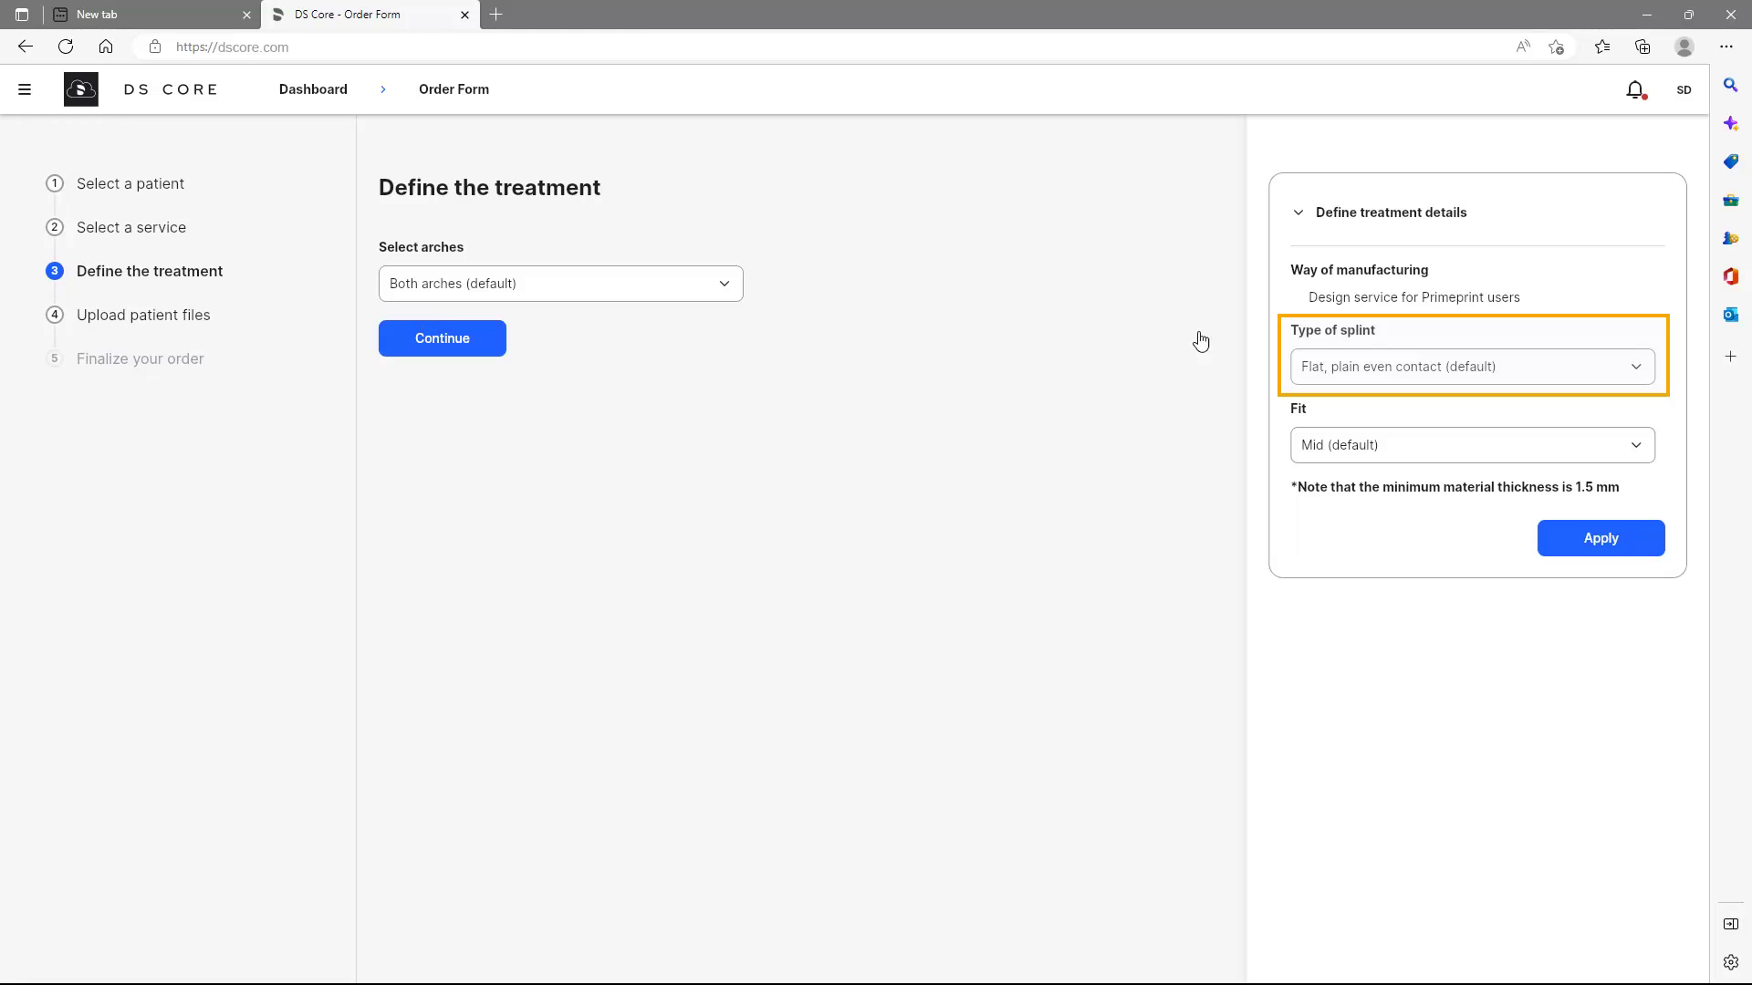
click(1634, 369)
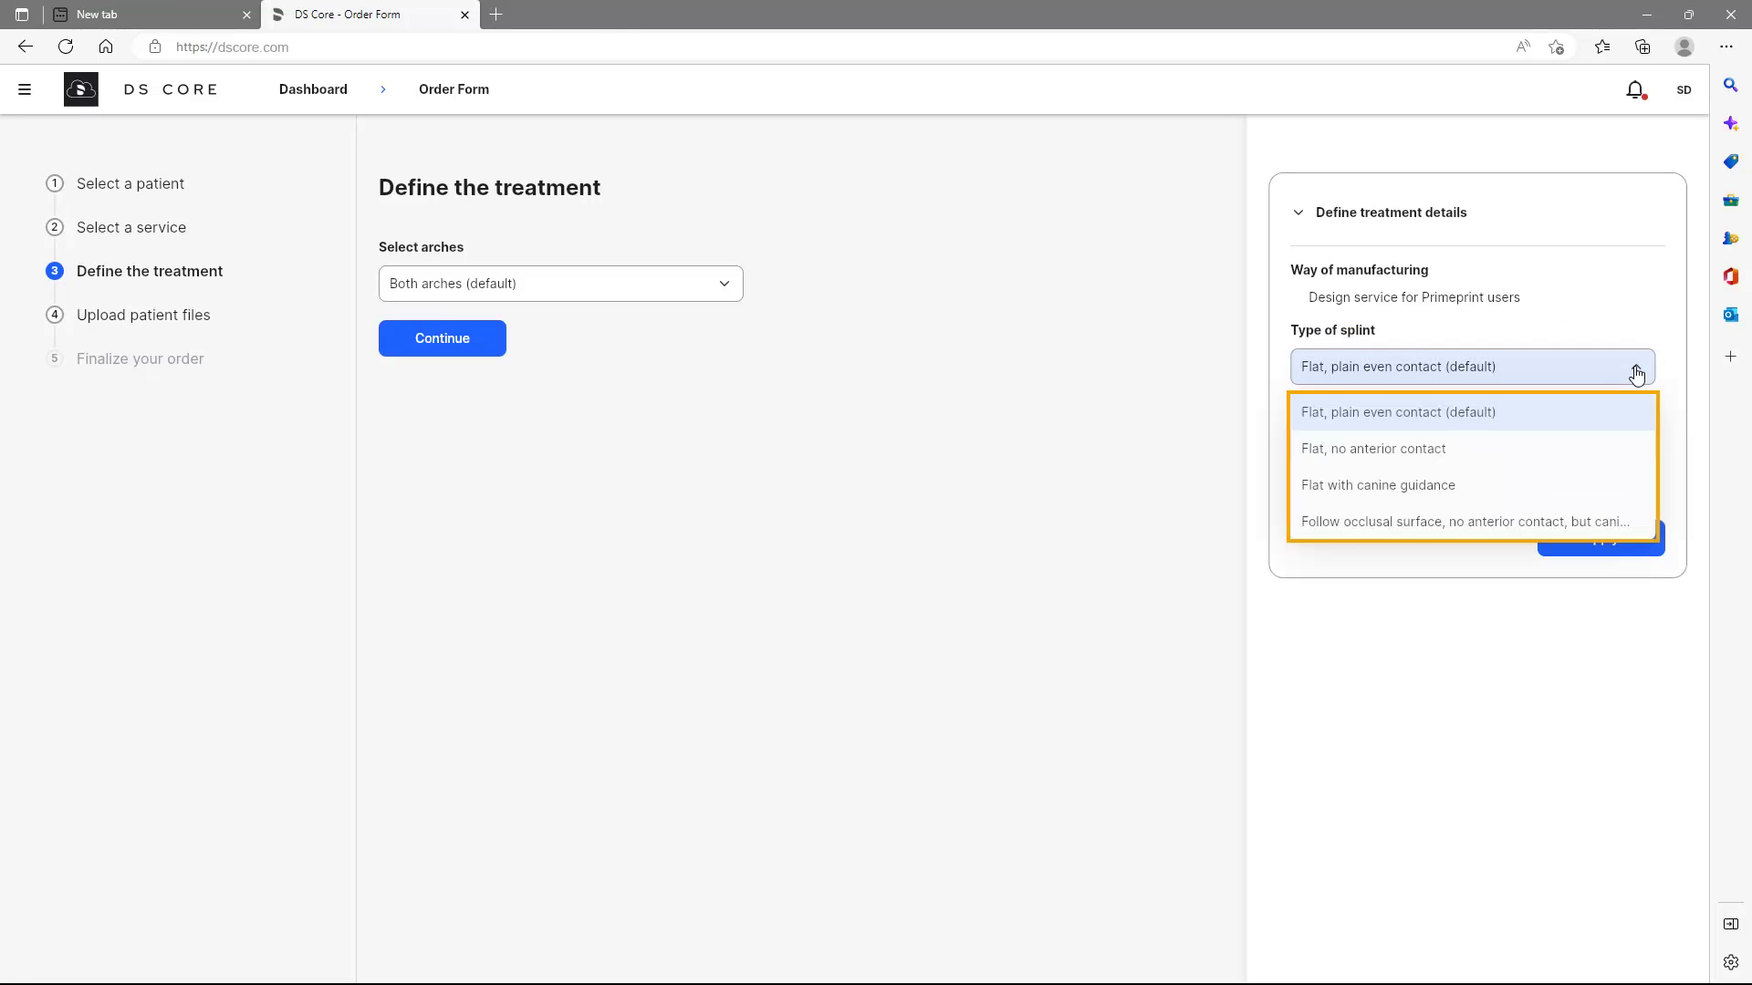
click(1334, 415)
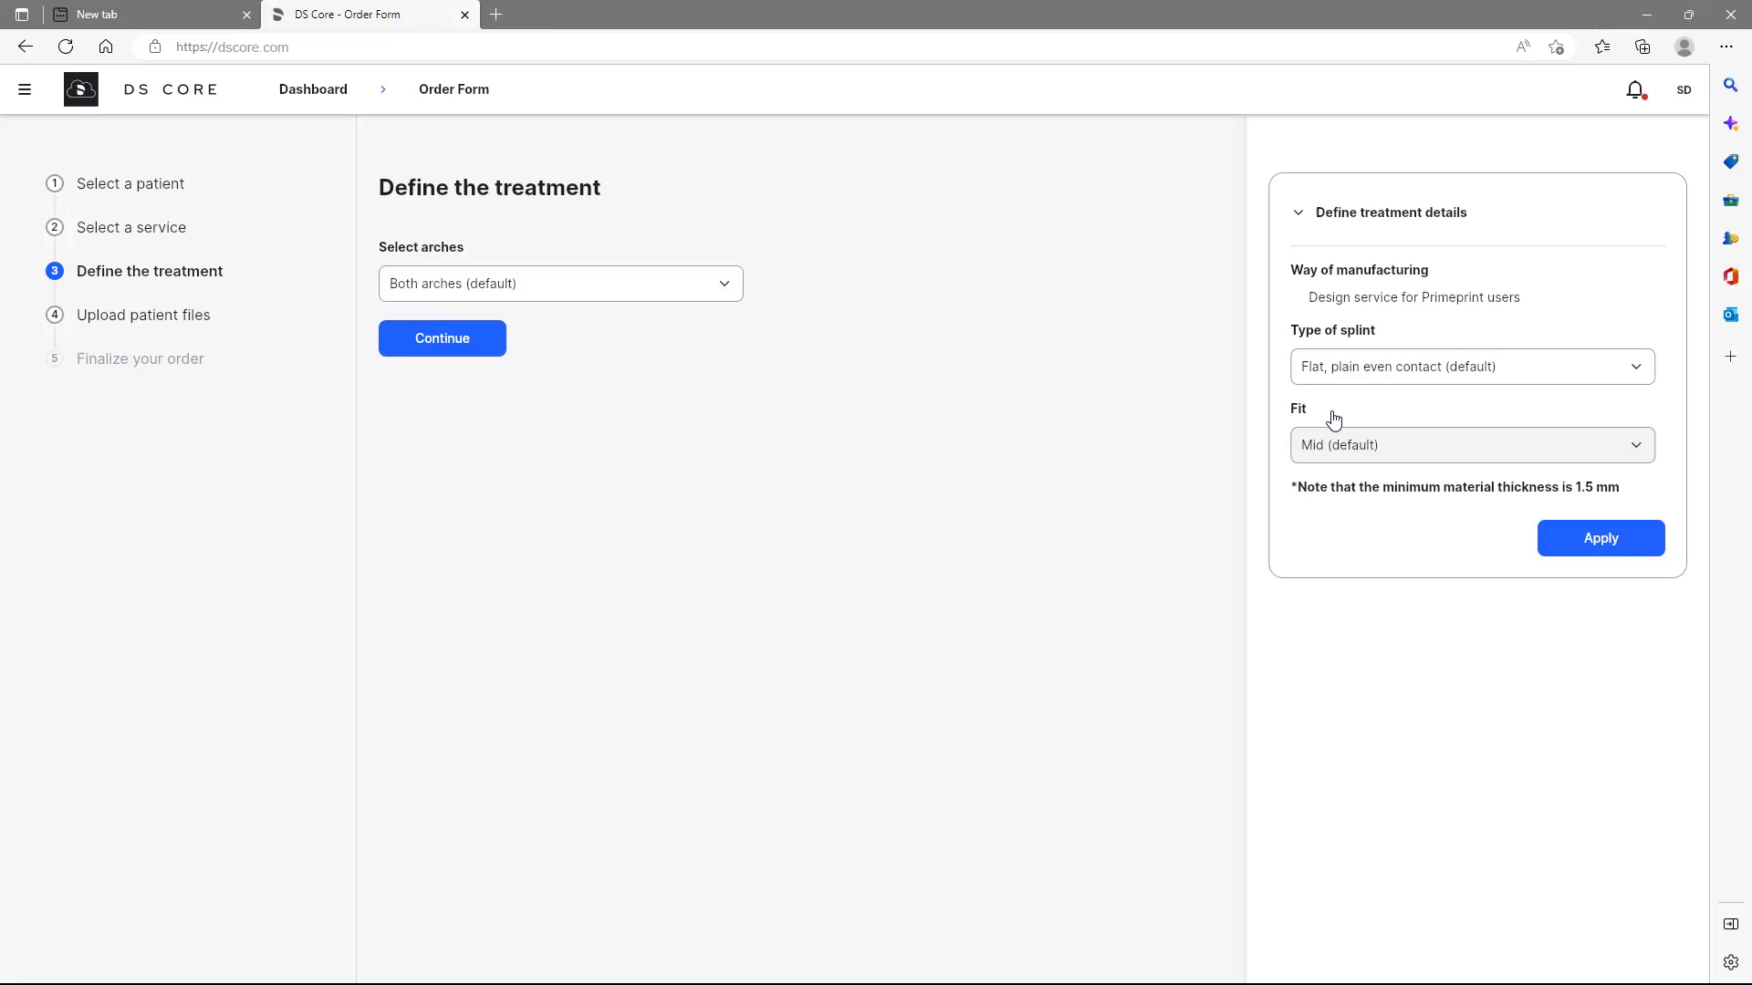
click(1638, 451)
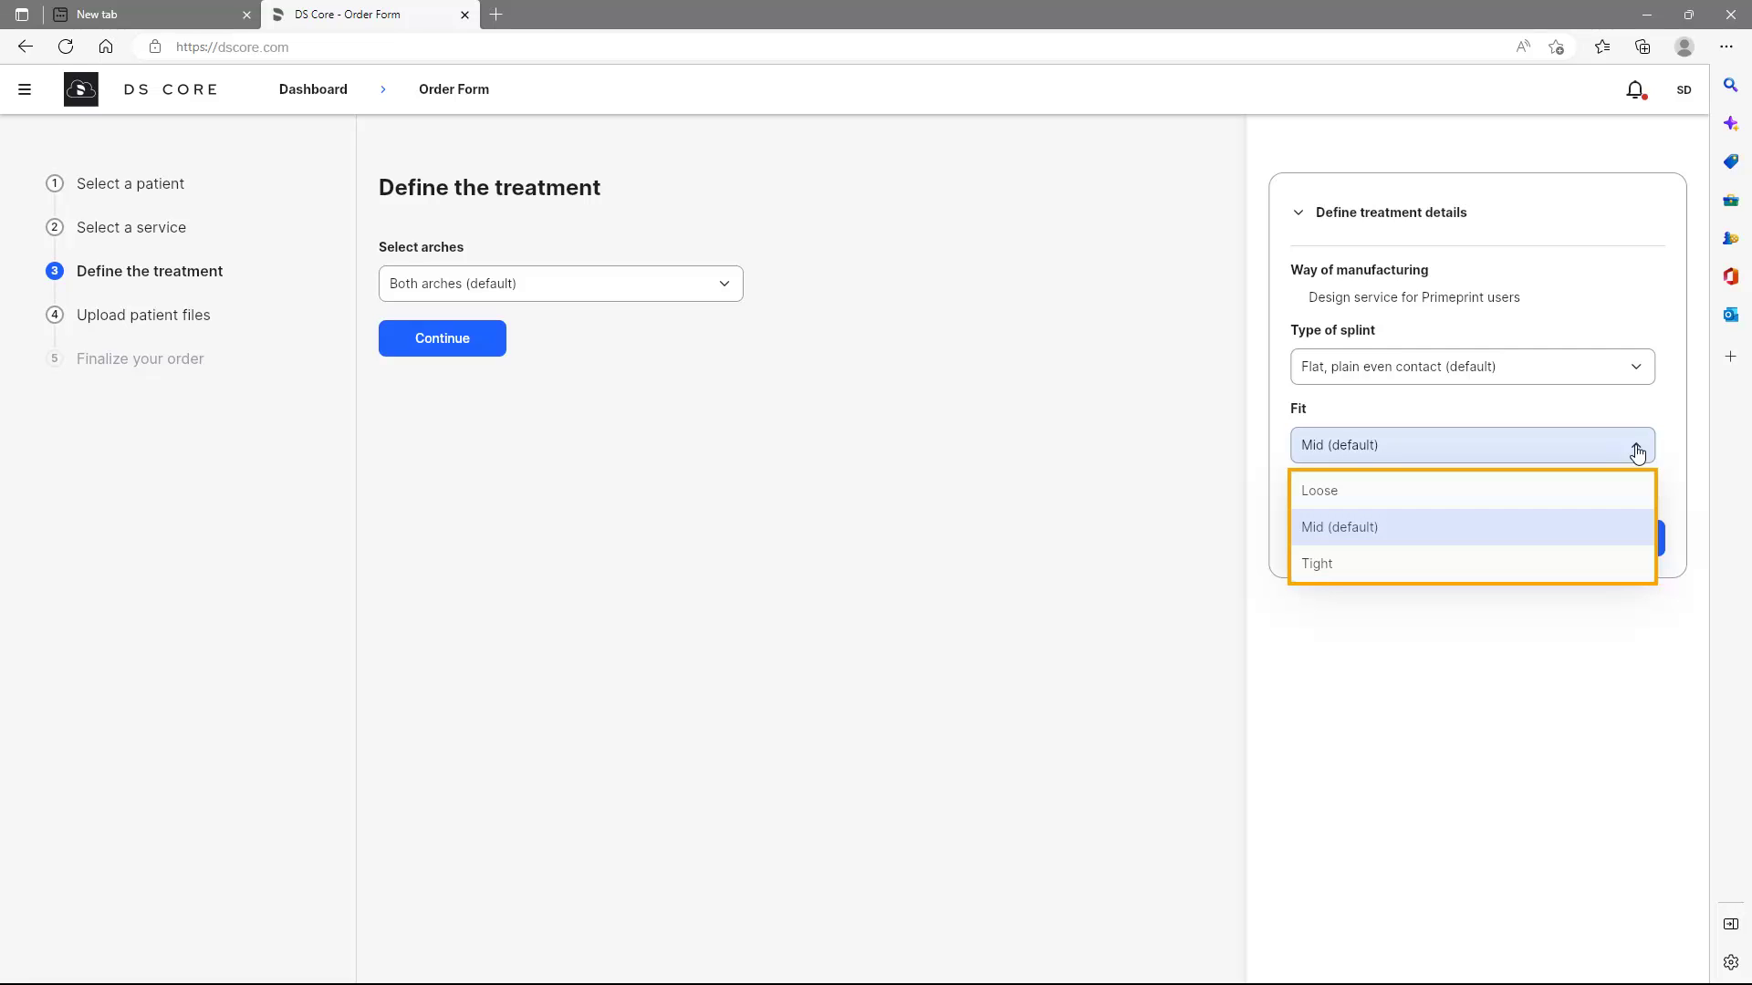
click(1345, 529)
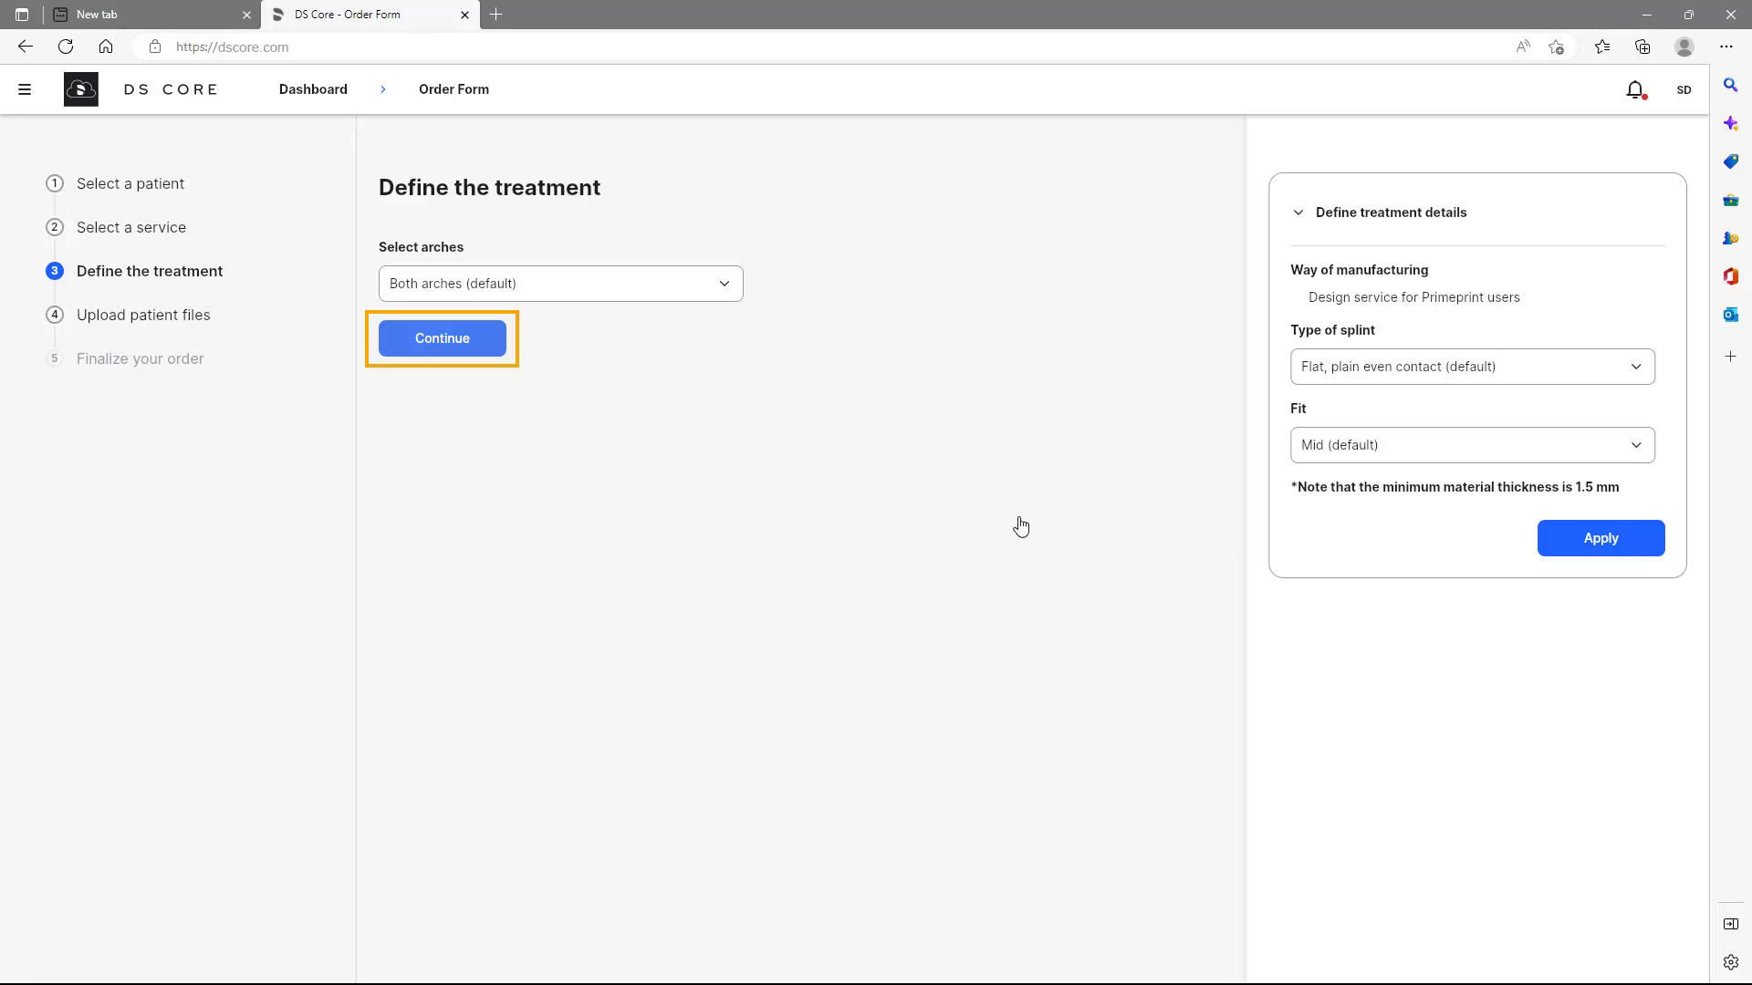
click(438, 343)
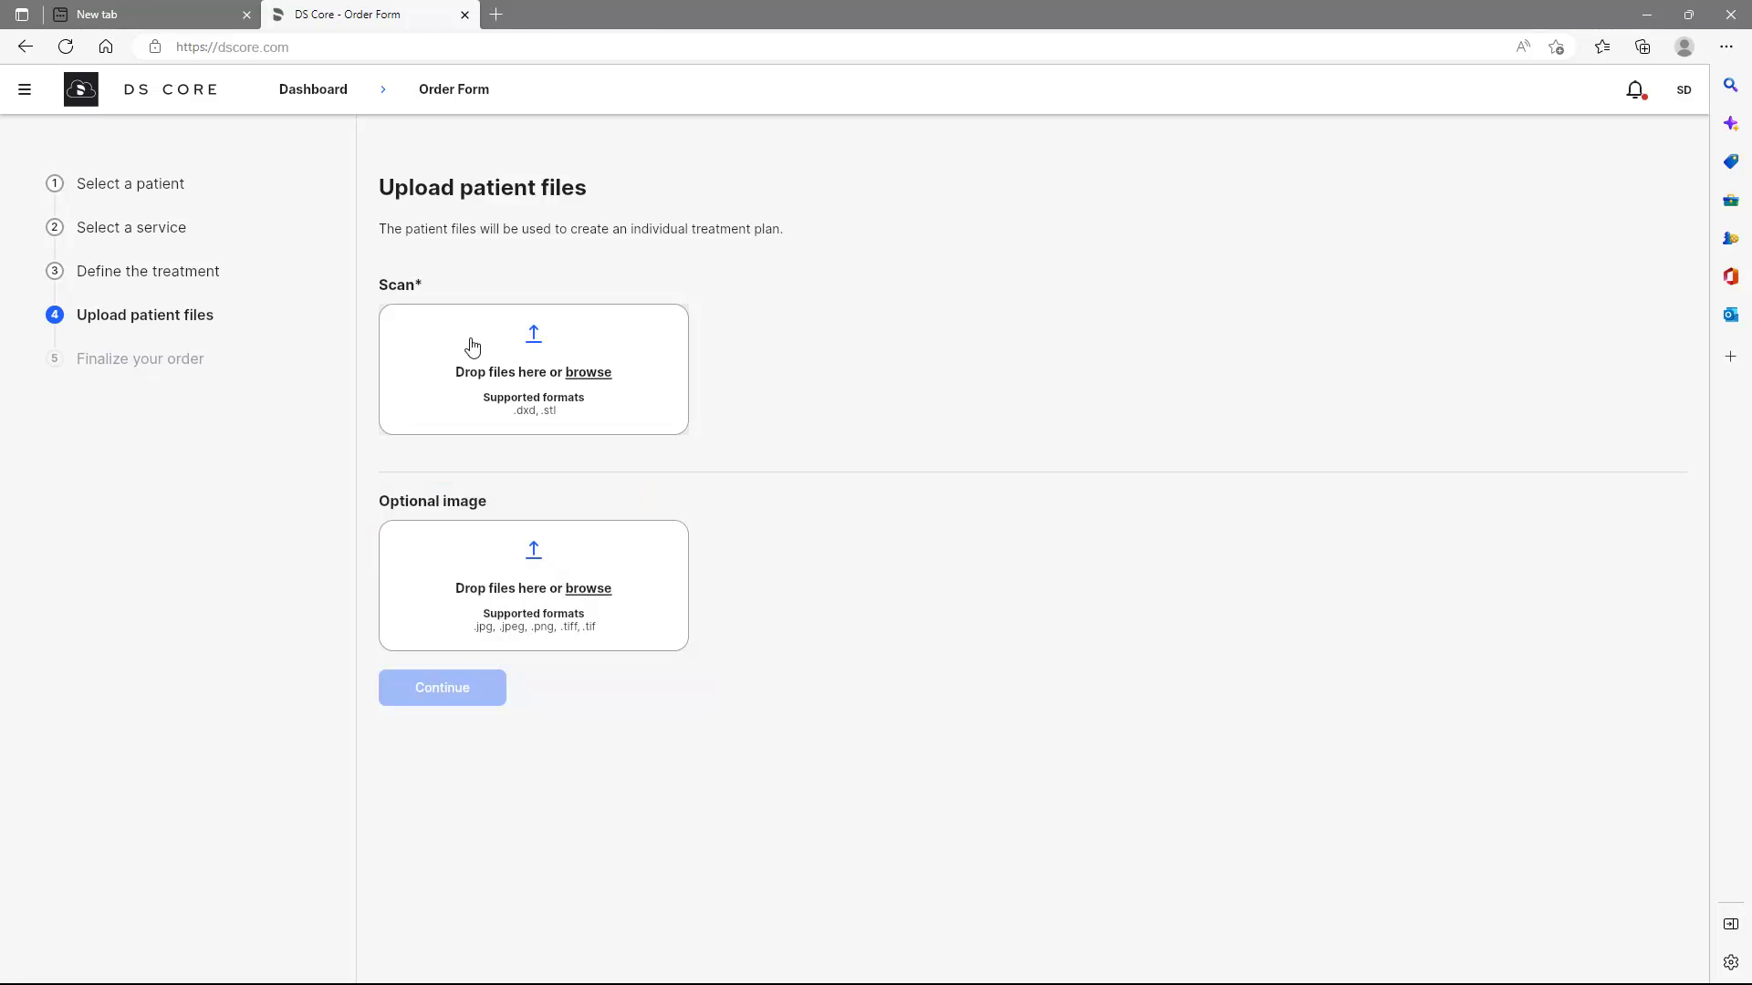
click(532, 342)
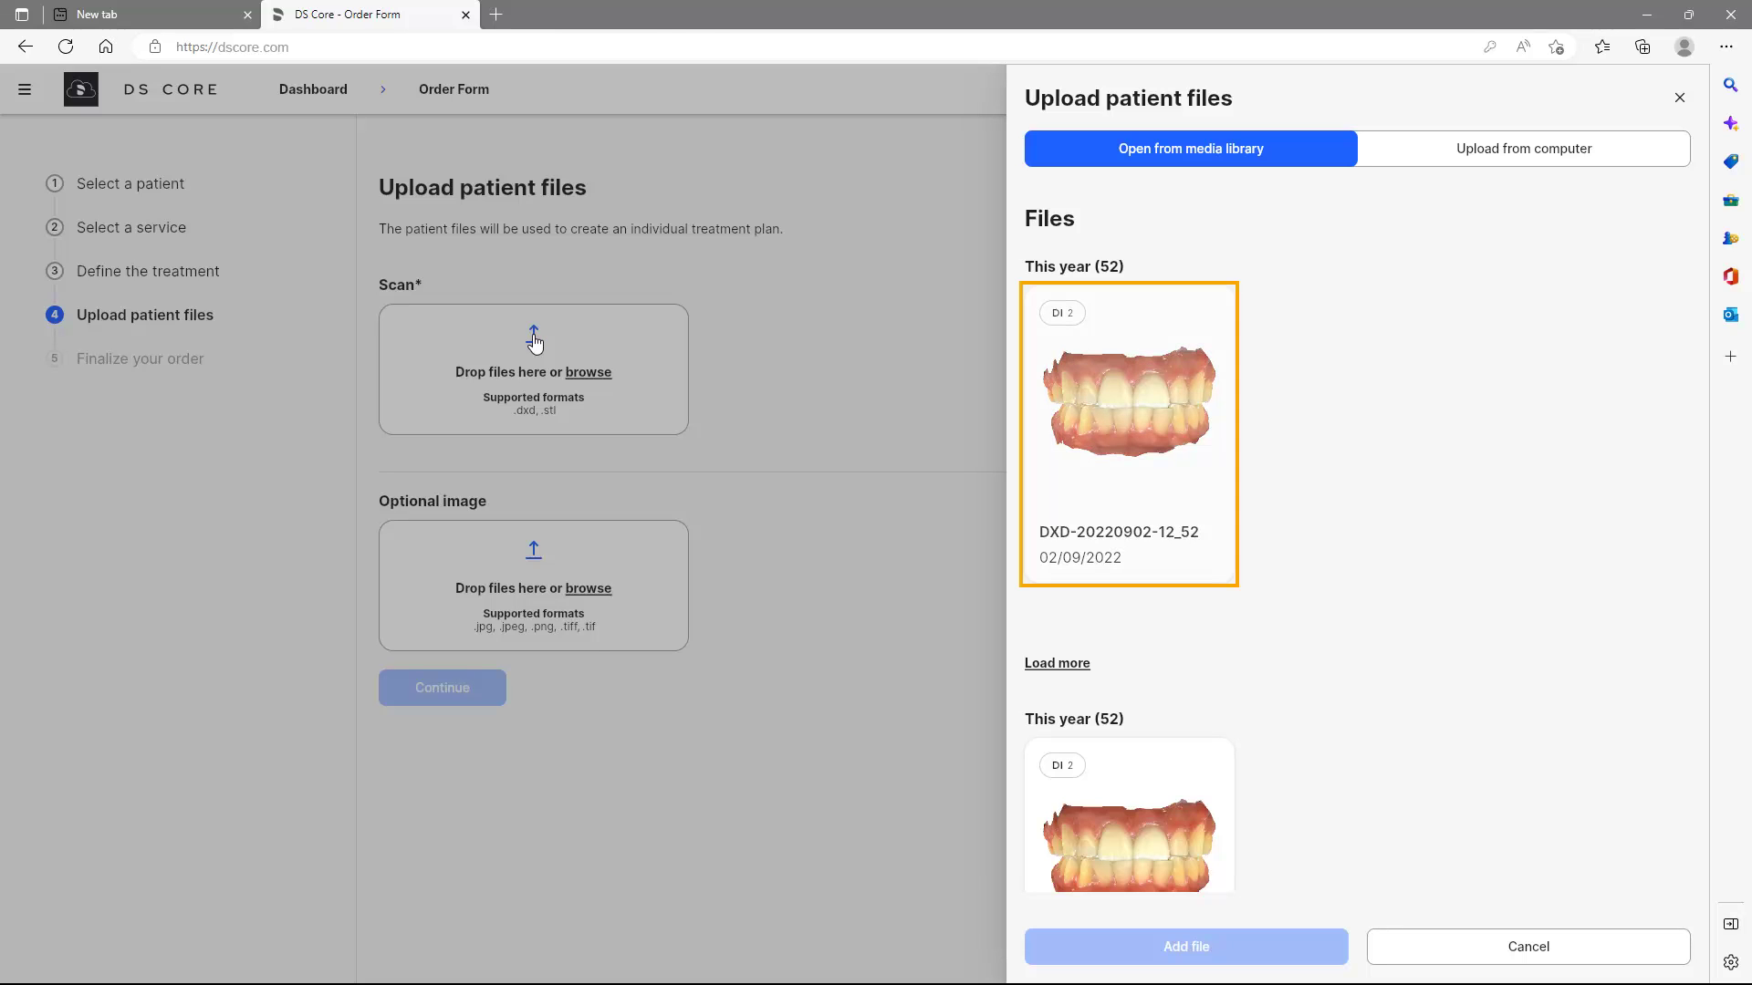
click(1094, 549)
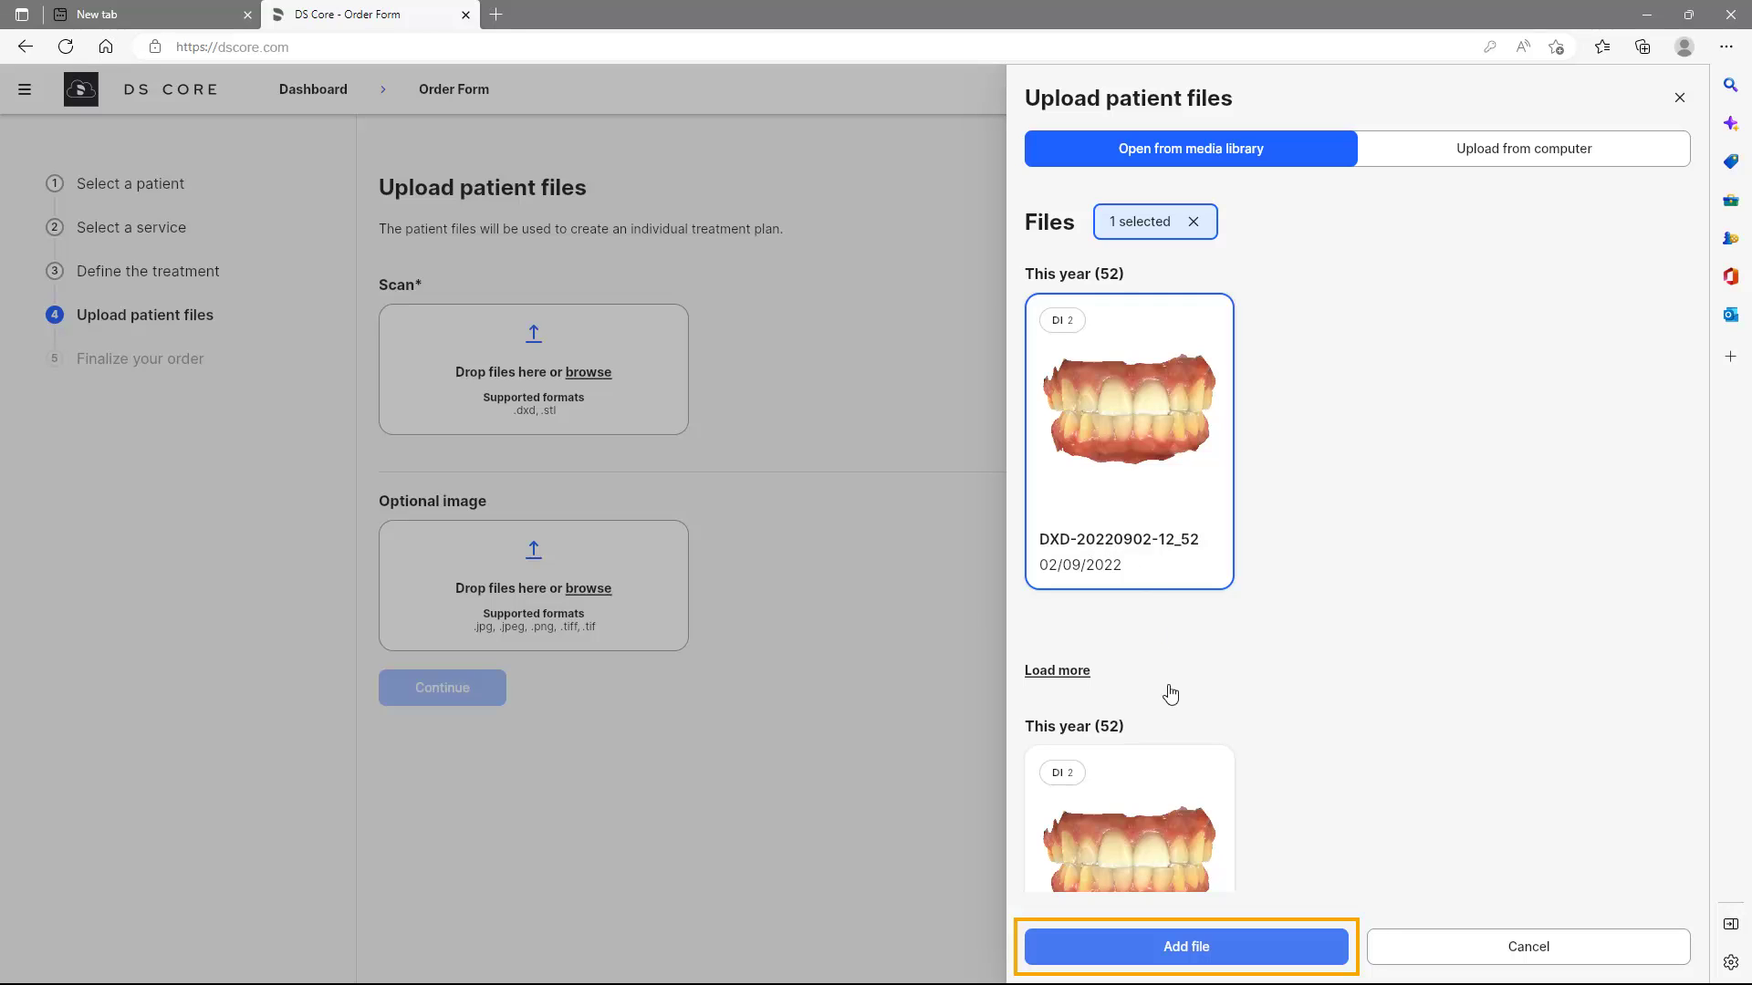
click(1186, 950)
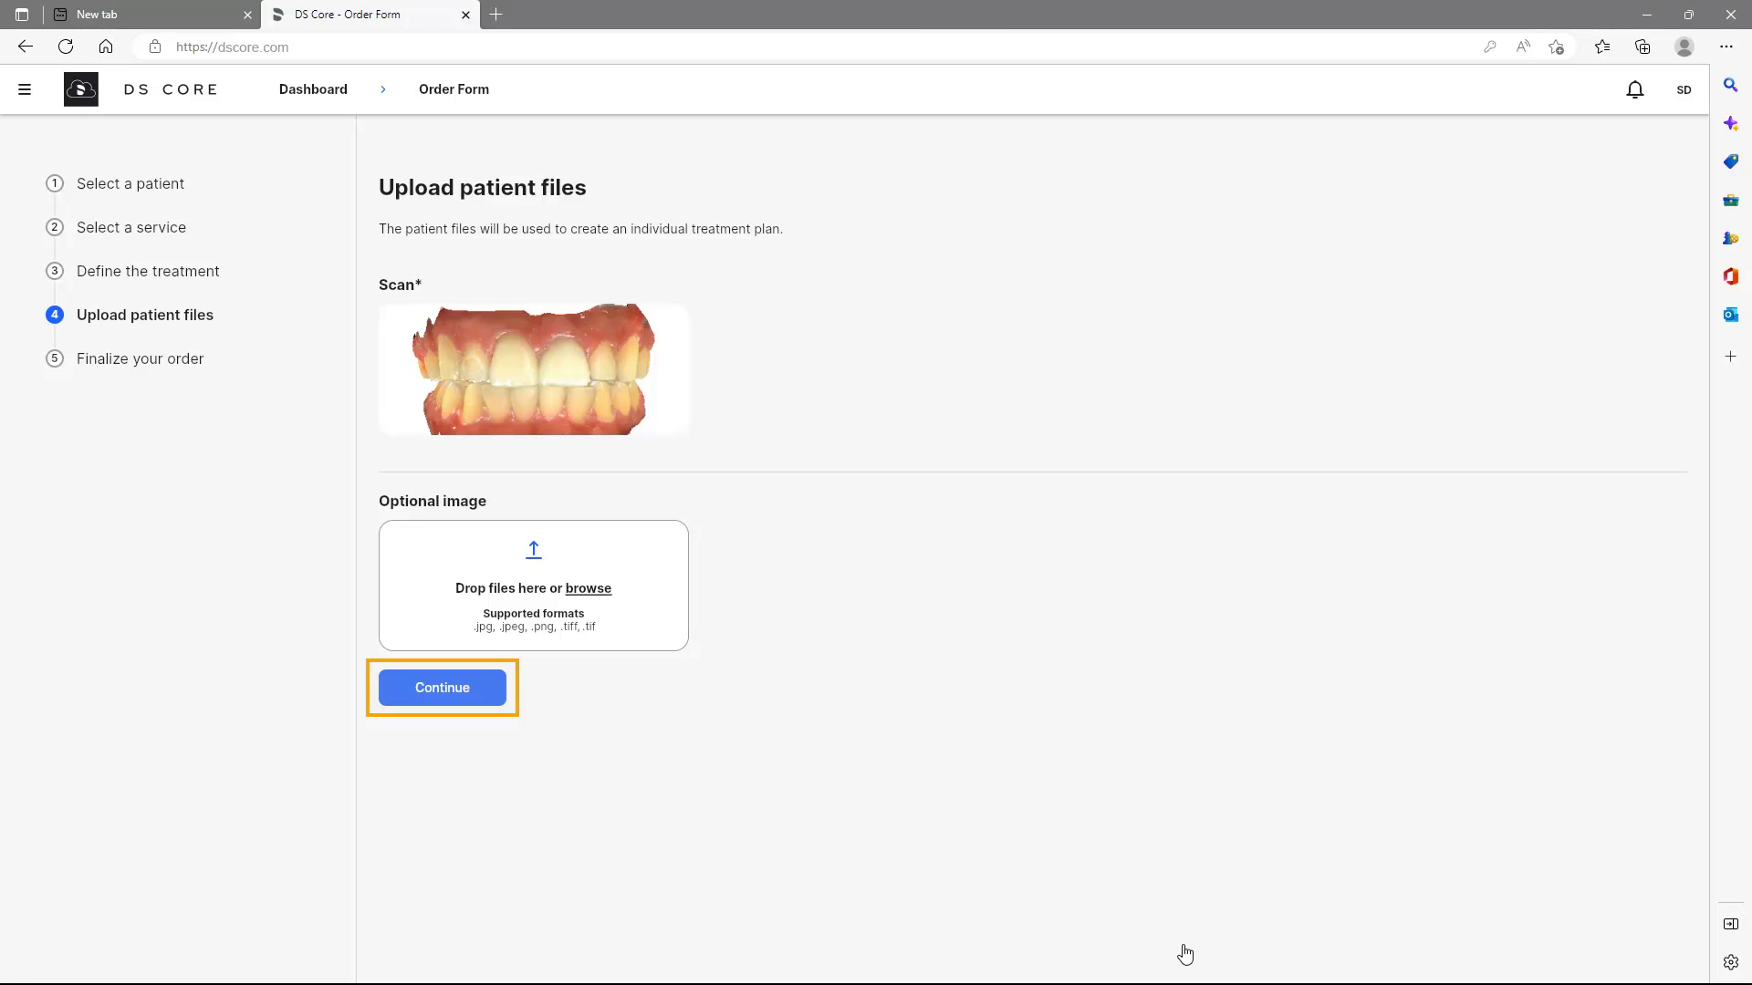
- Continue to the finalize step and submit the €50.00 nightguard order with standard delivery
click(435, 694)
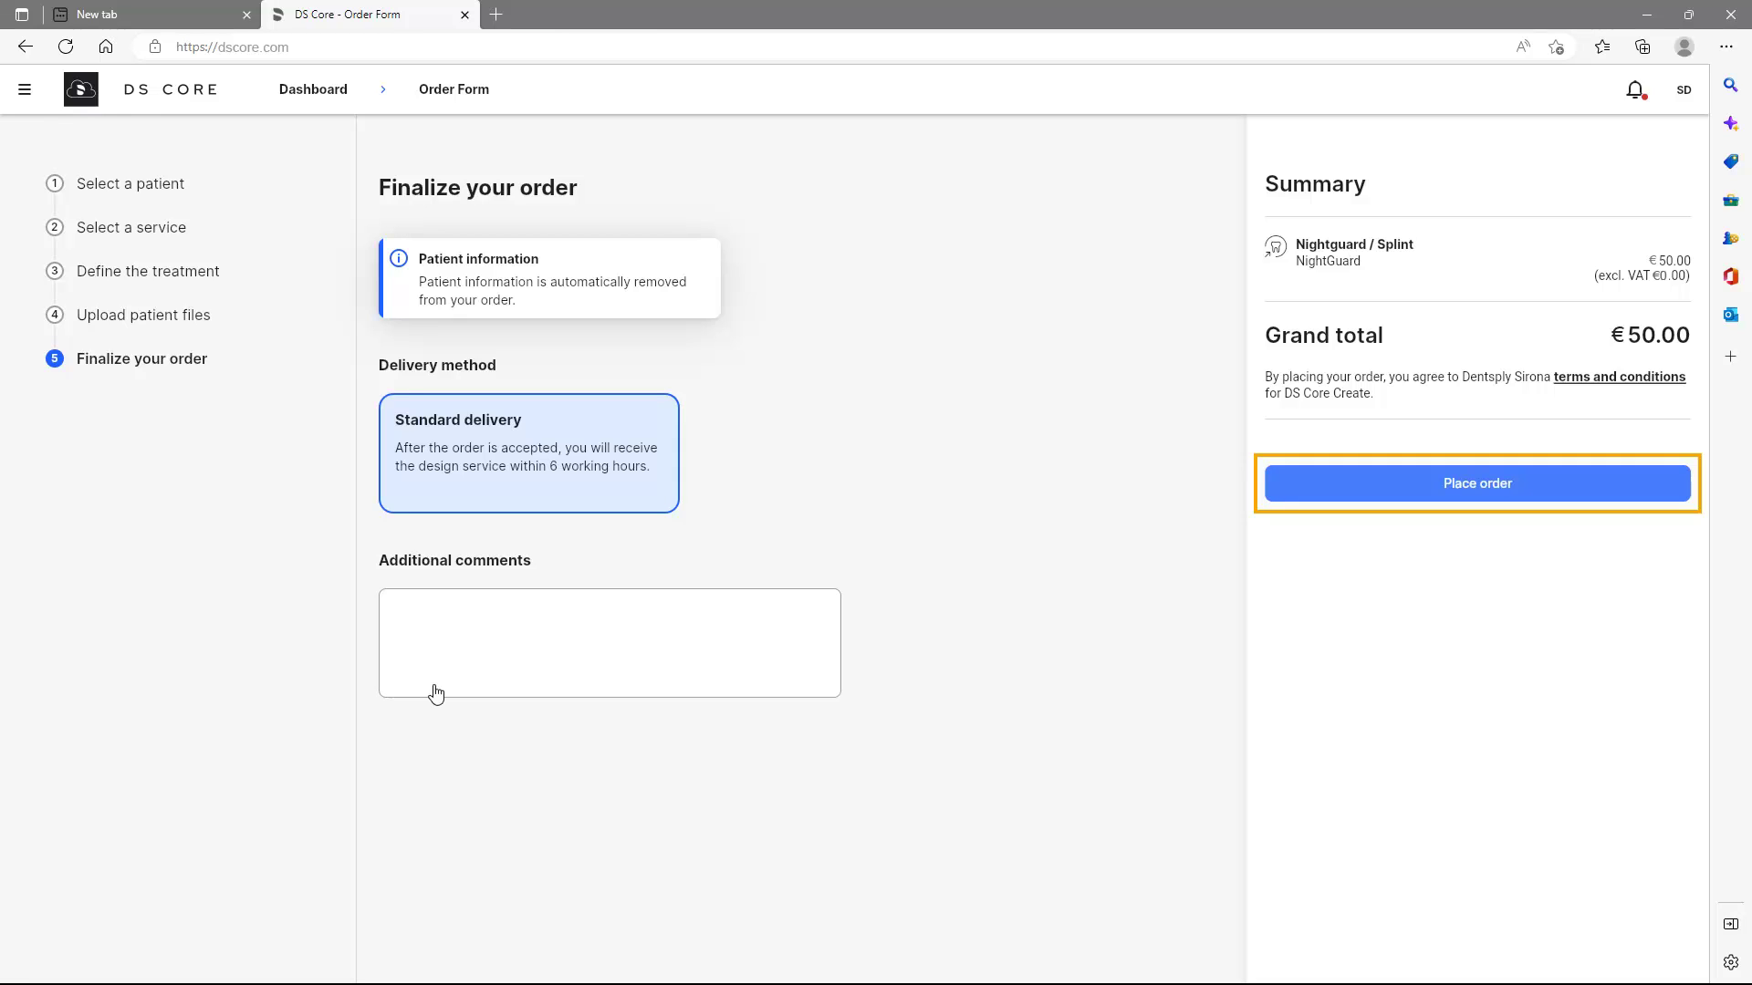
click(1474, 487)
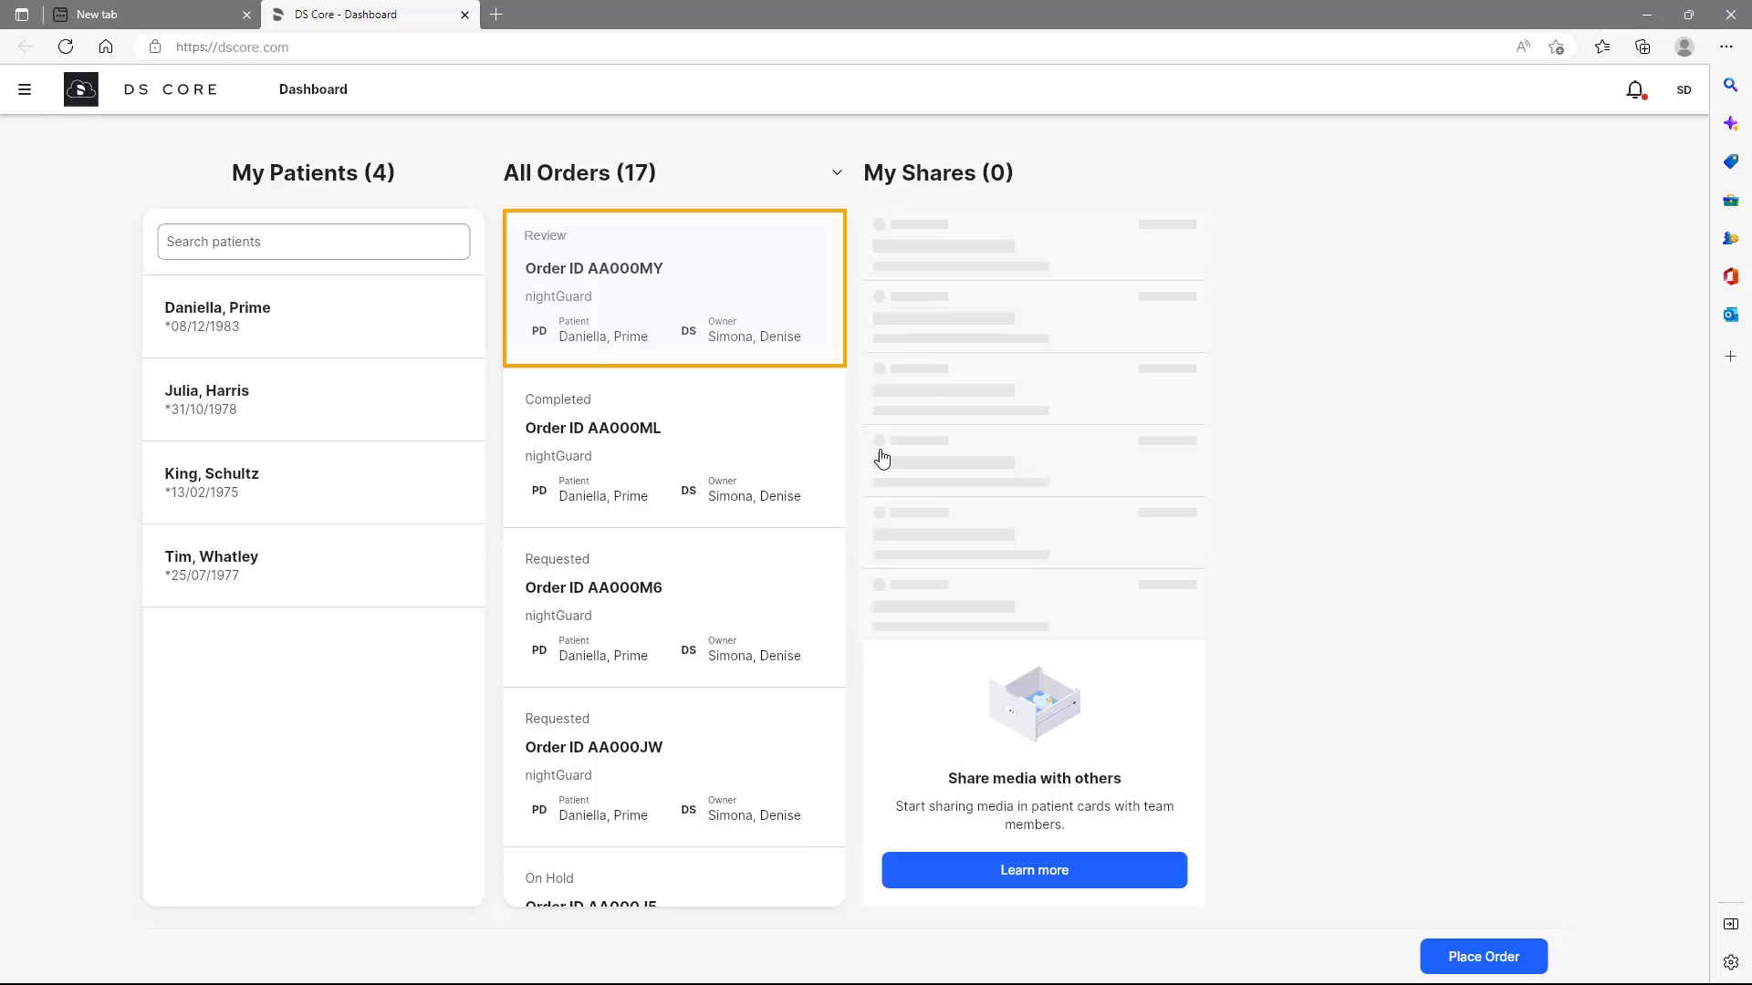
- Open the In Review order AA000MZ and play its mp4 splint design video
click(547, 287)
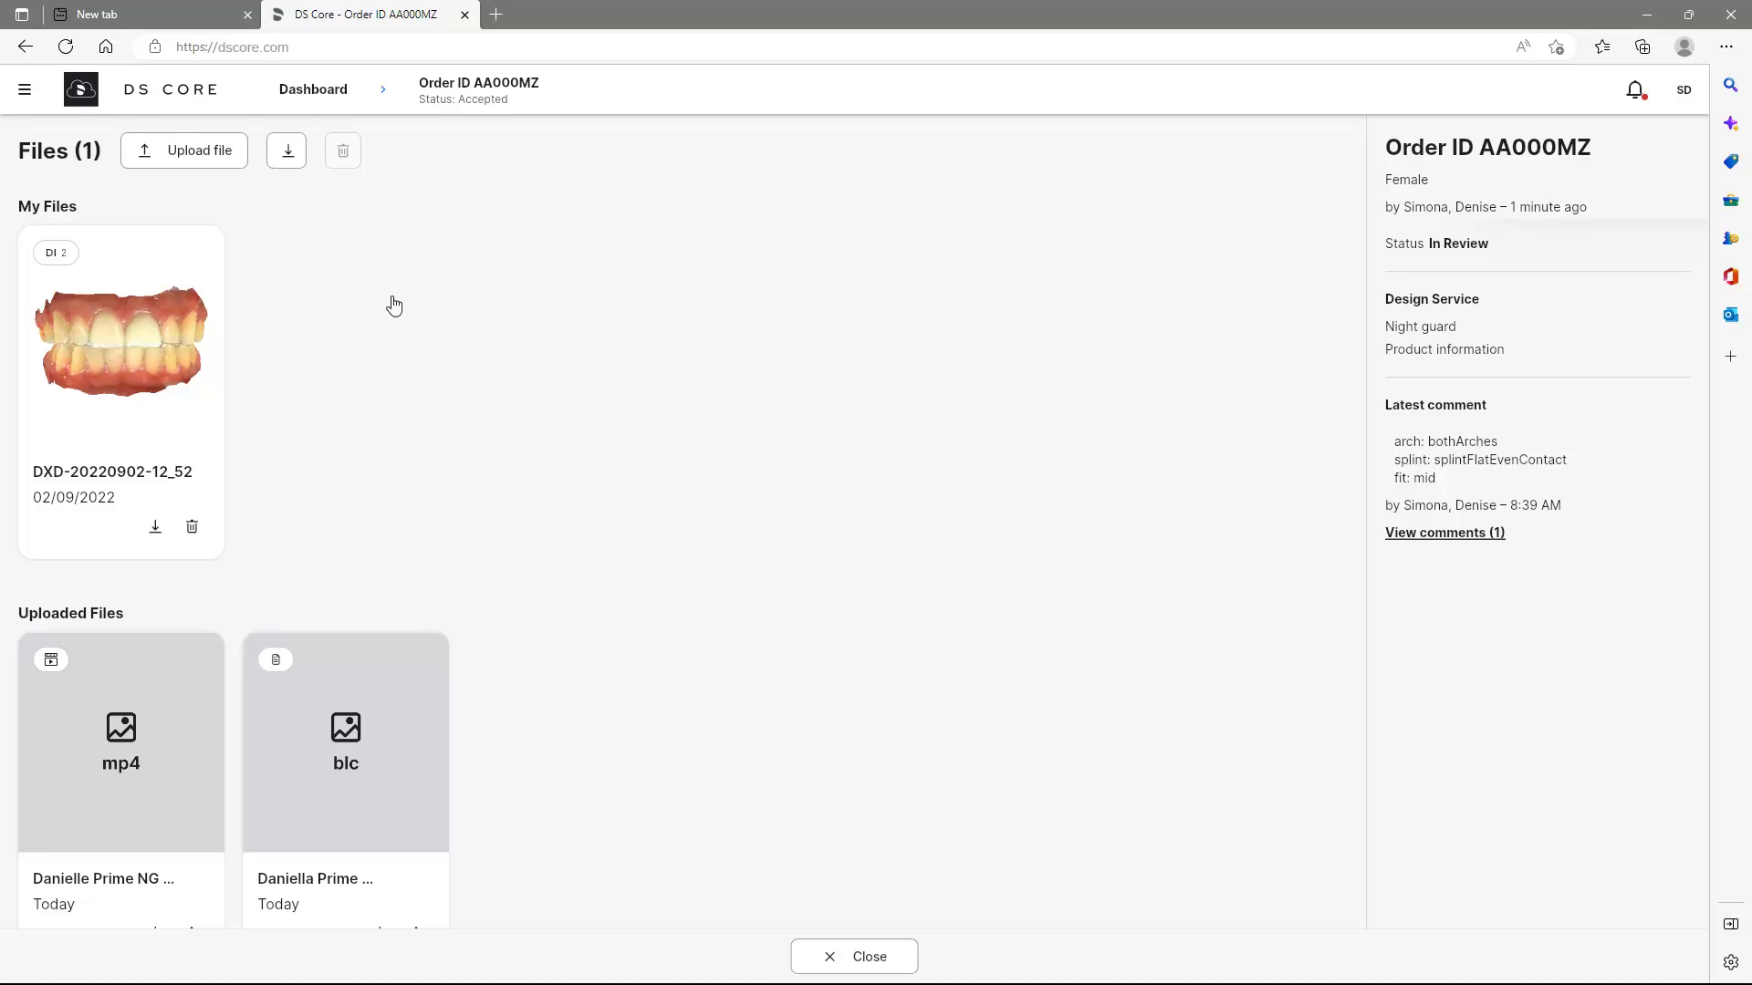
click(119, 757)
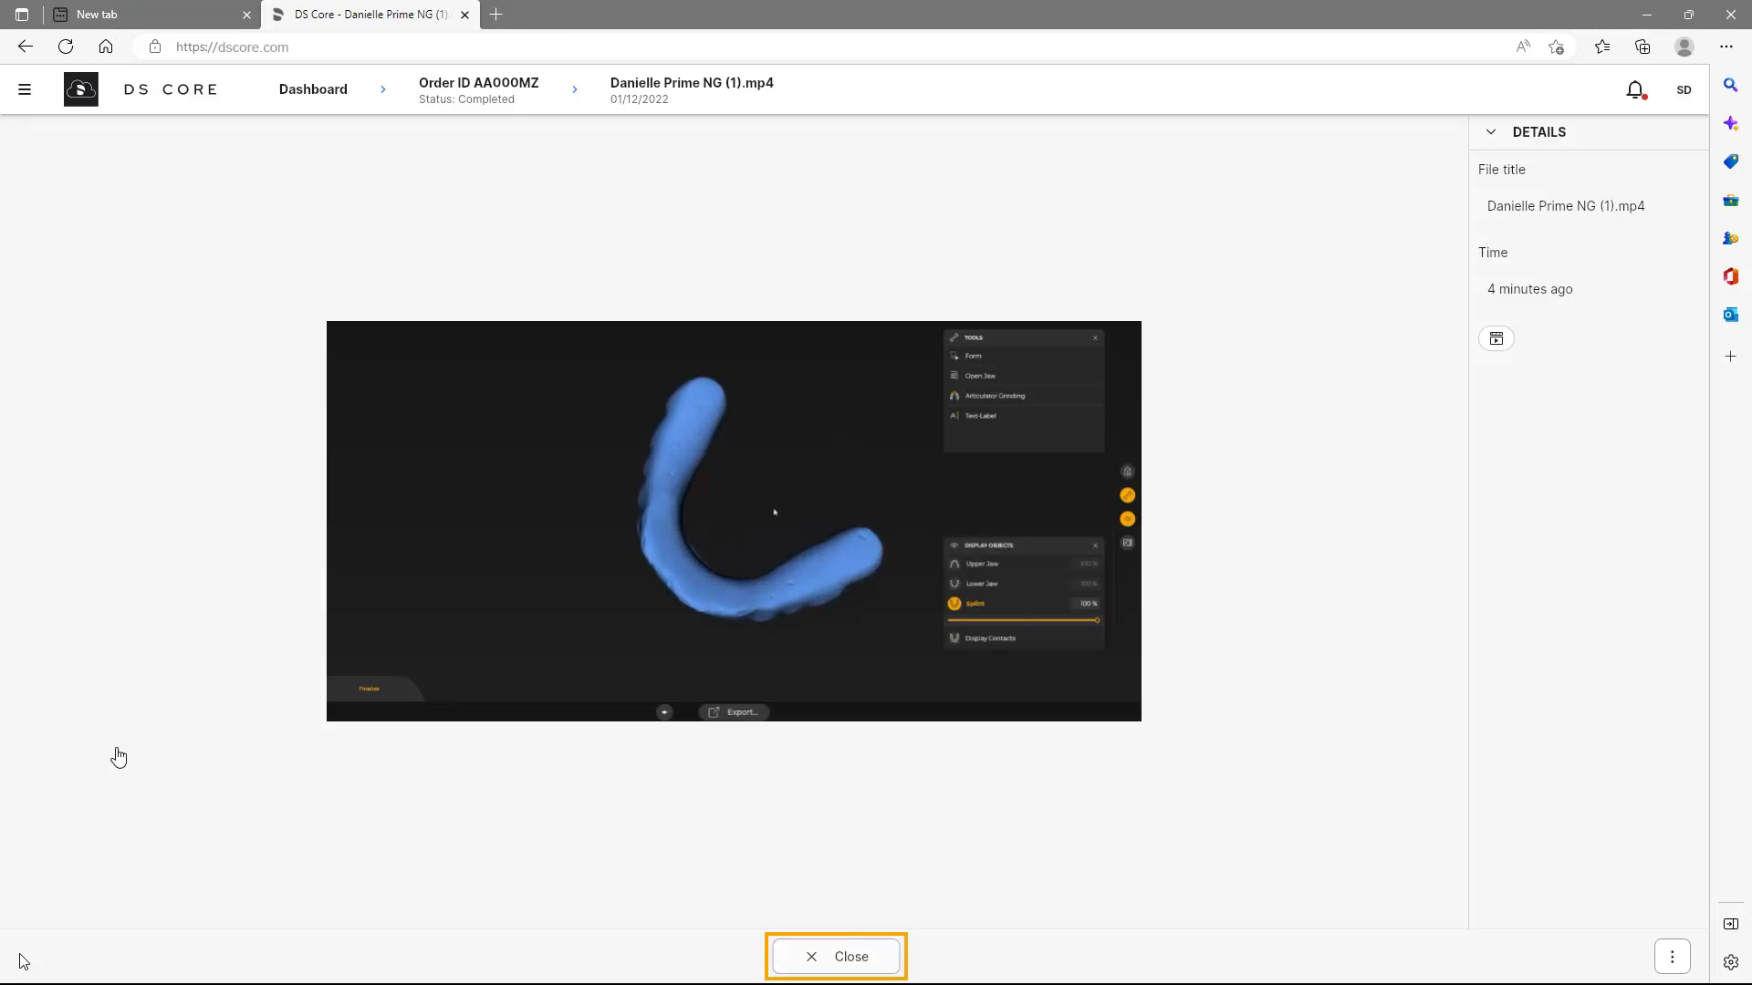
- Close the video, start a Request Change on the design and cancel it without sending
click(825, 958)
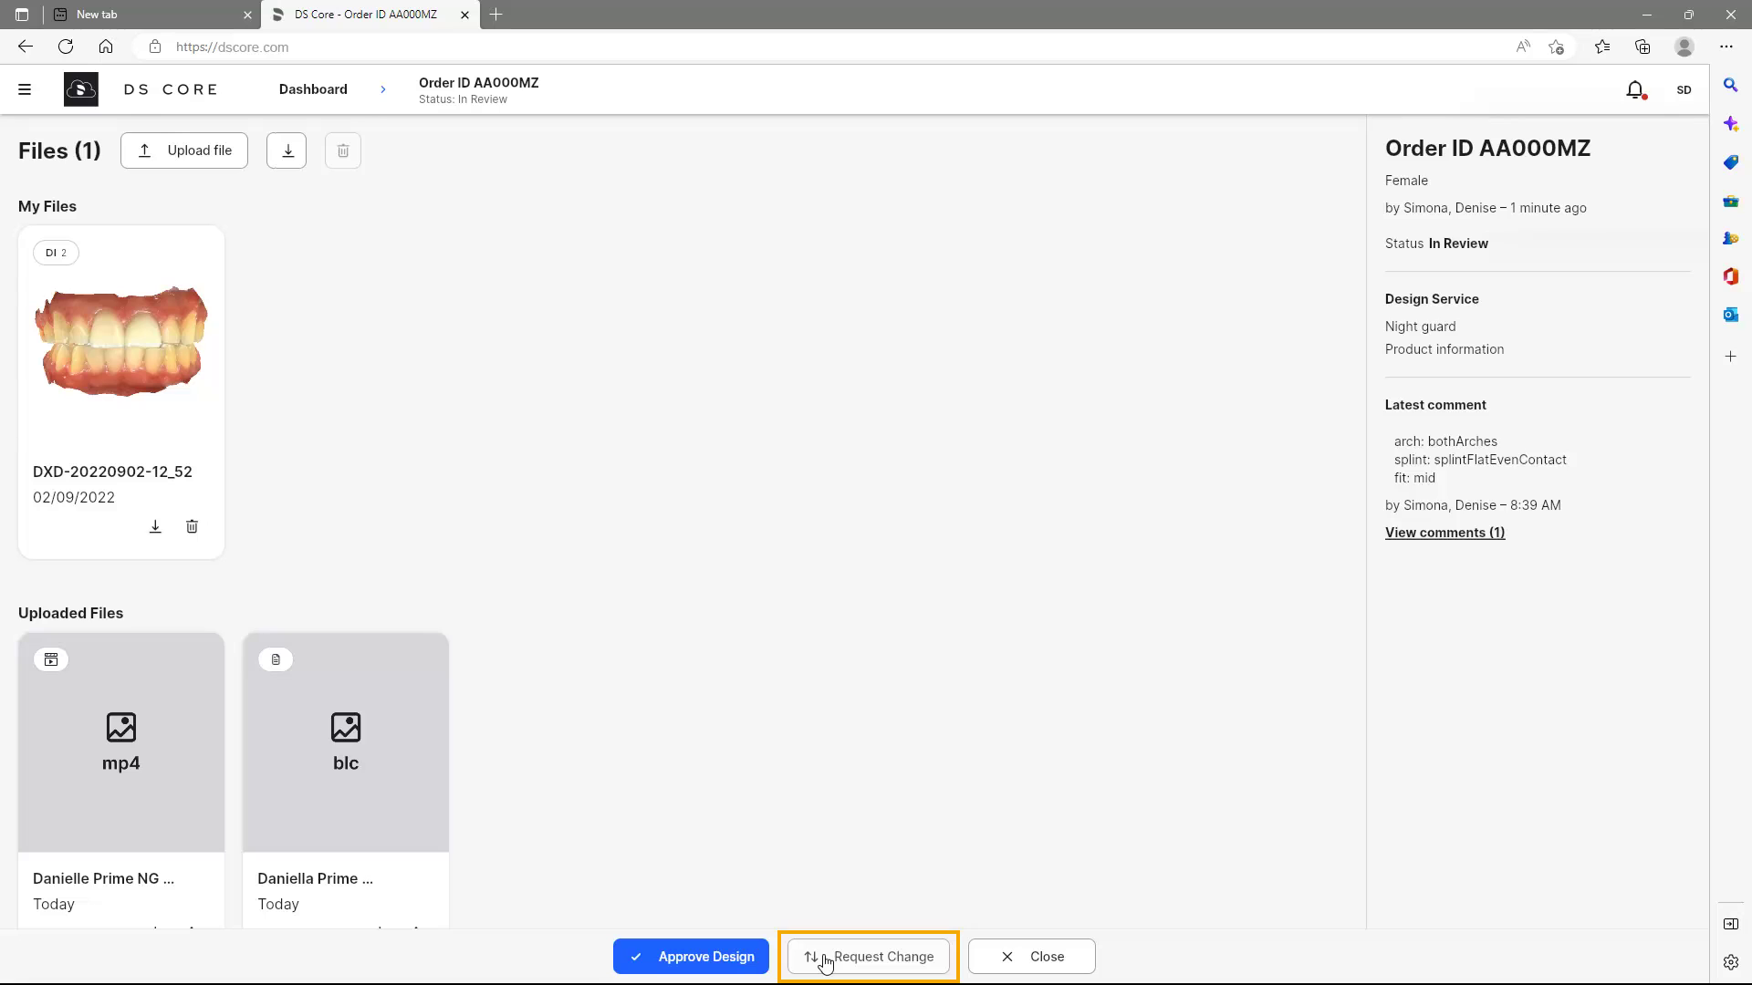
click(871, 965)
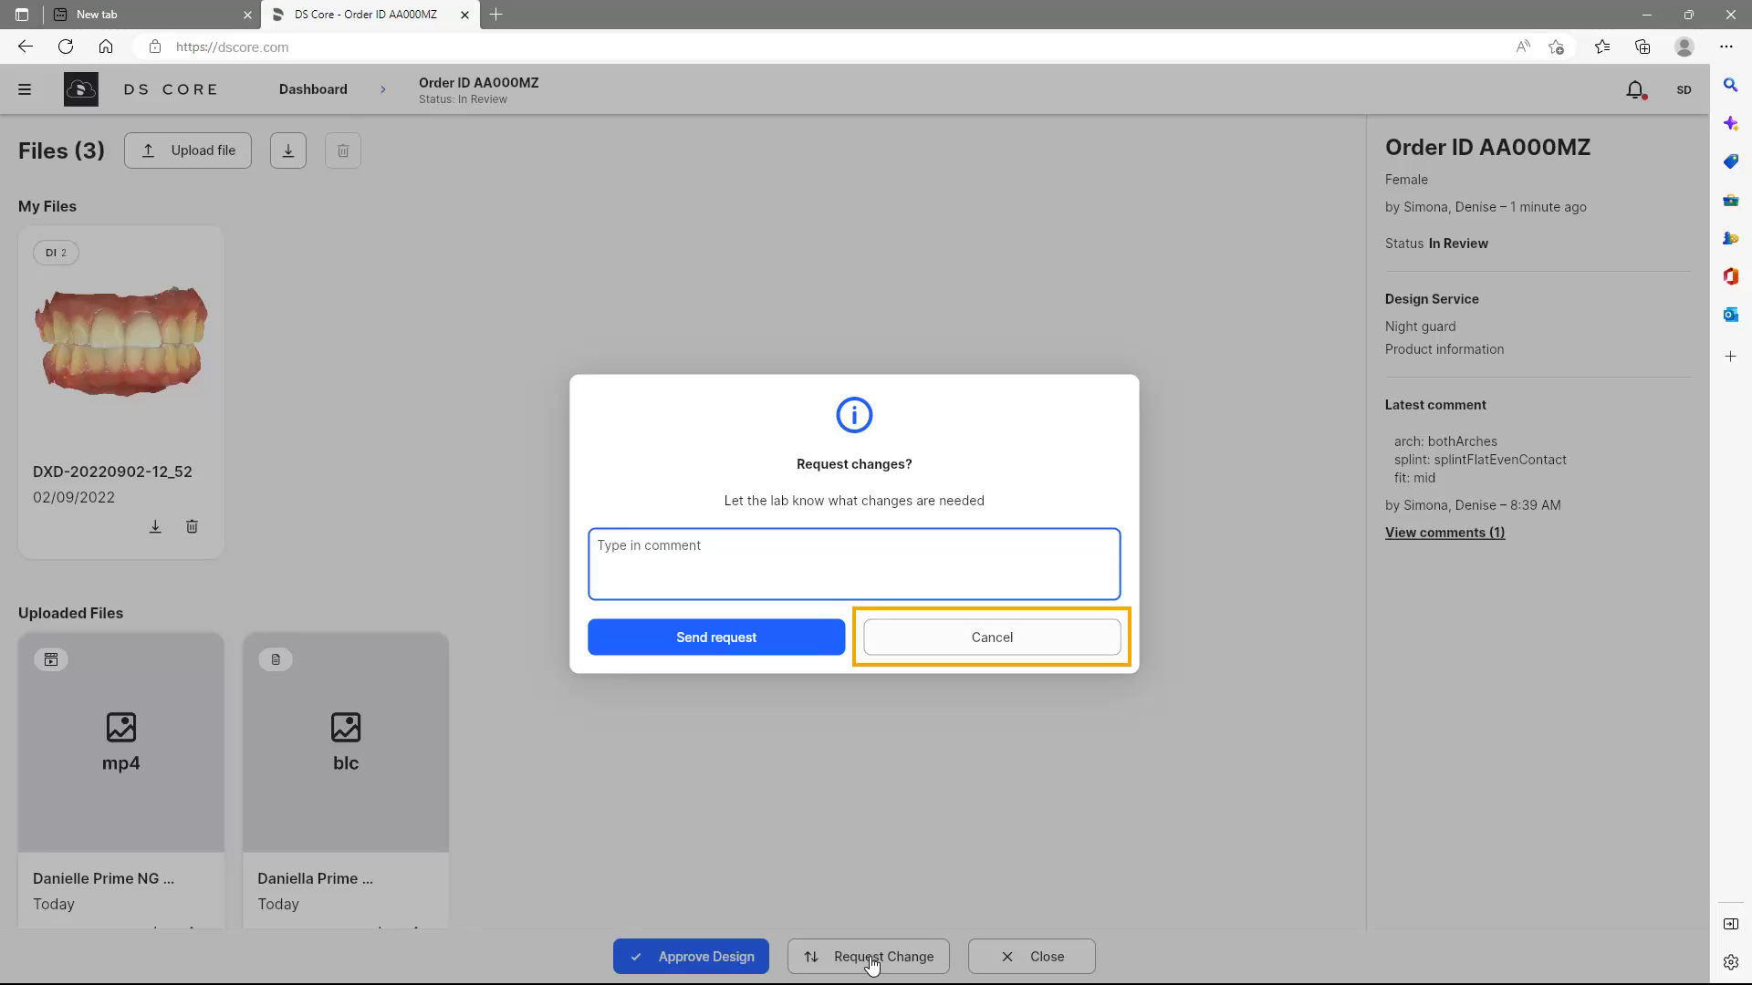
click(989, 640)
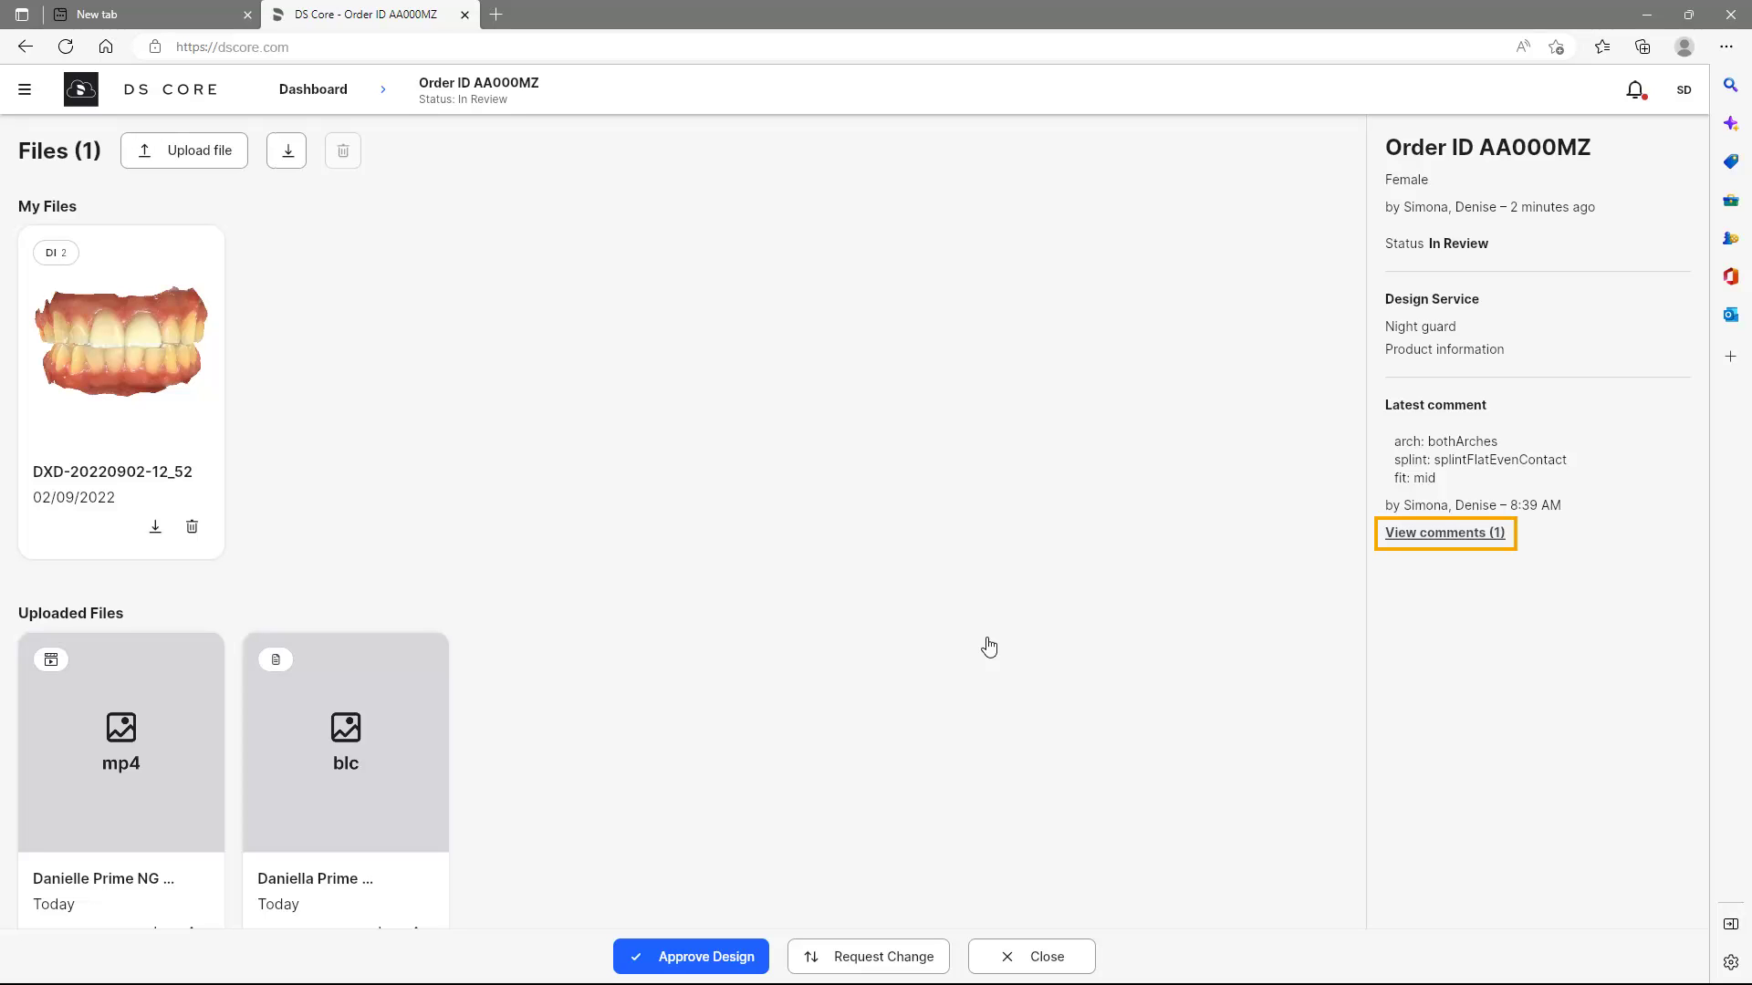
- View the order's single comment with arch, splint and fit notes, then close the comments panel
click(1436, 541)
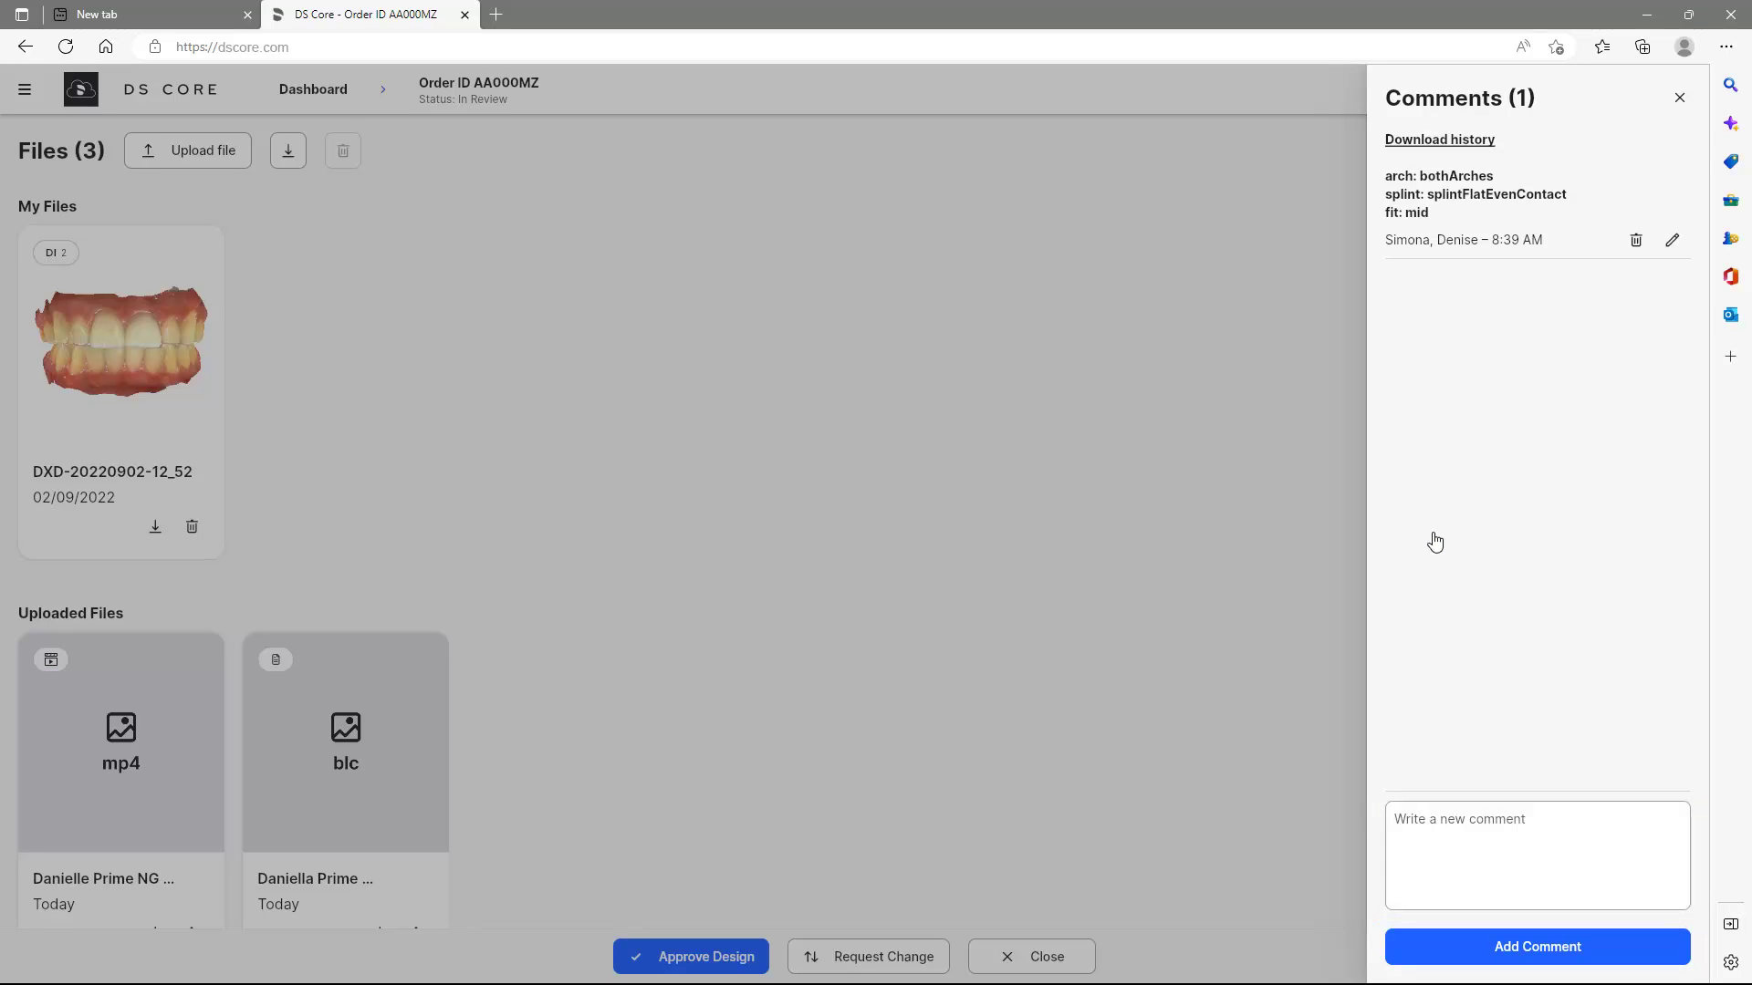
click(1680, 97)
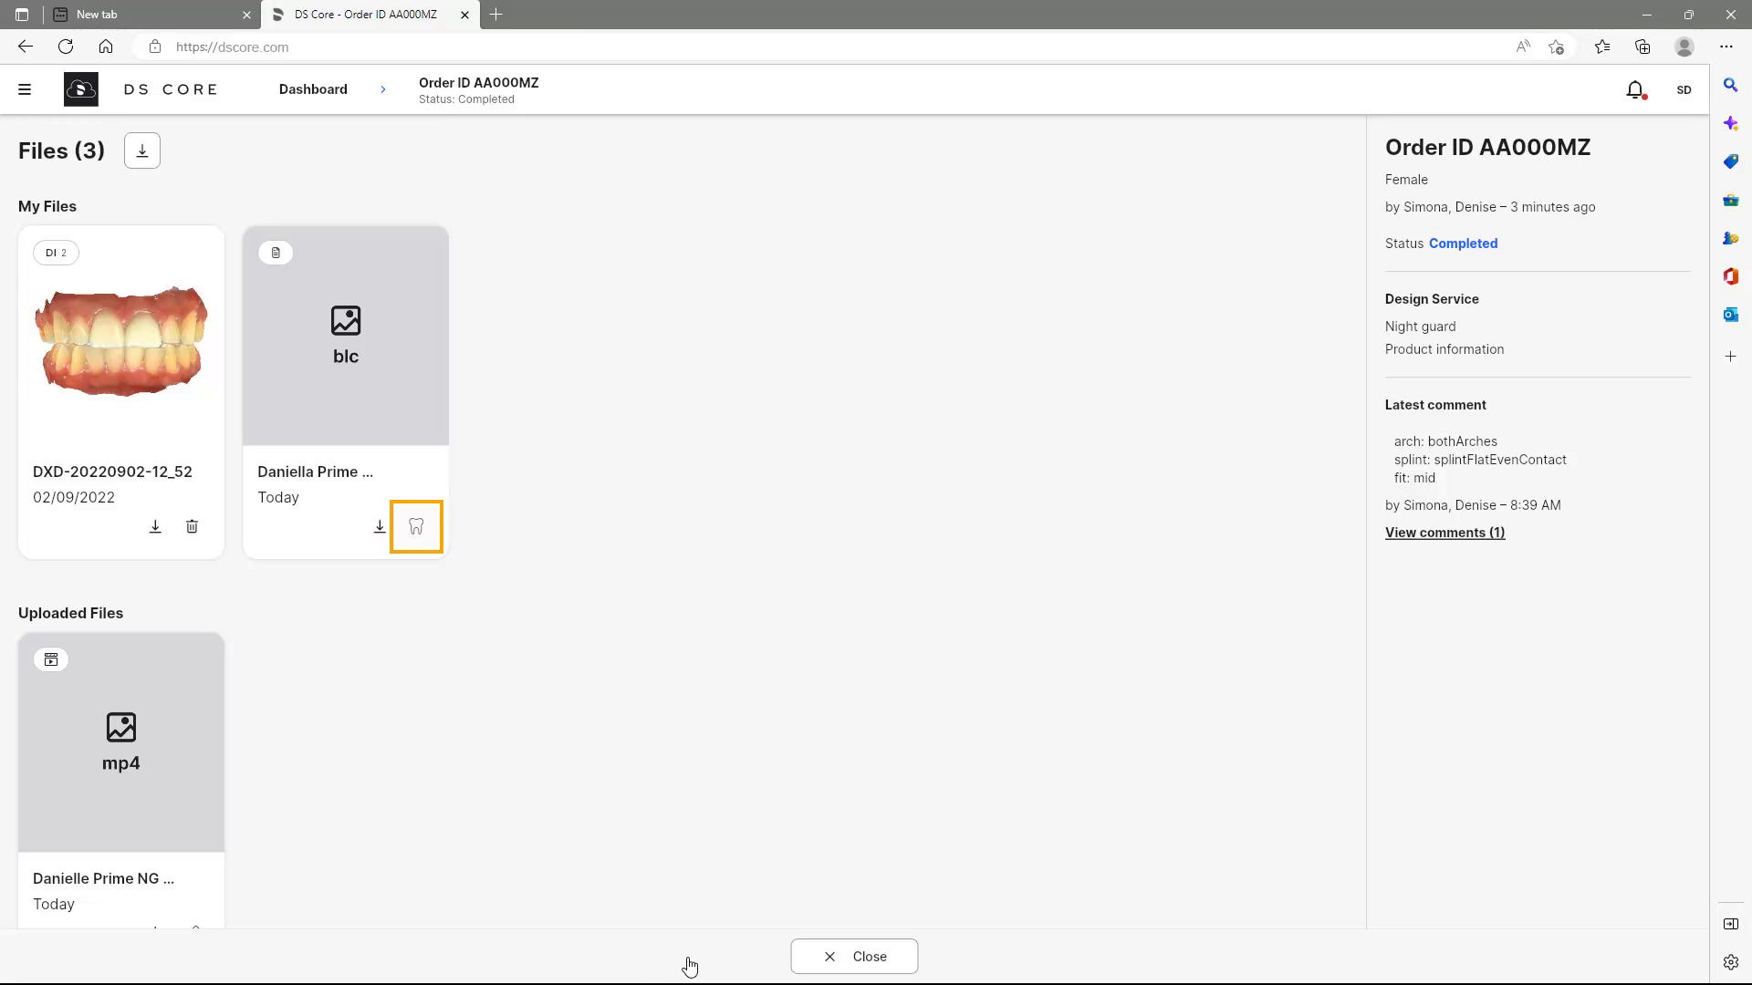
- Send the completed blc design file to inLab CAM v.22.2.0 on the lab PC
click(417, 528)
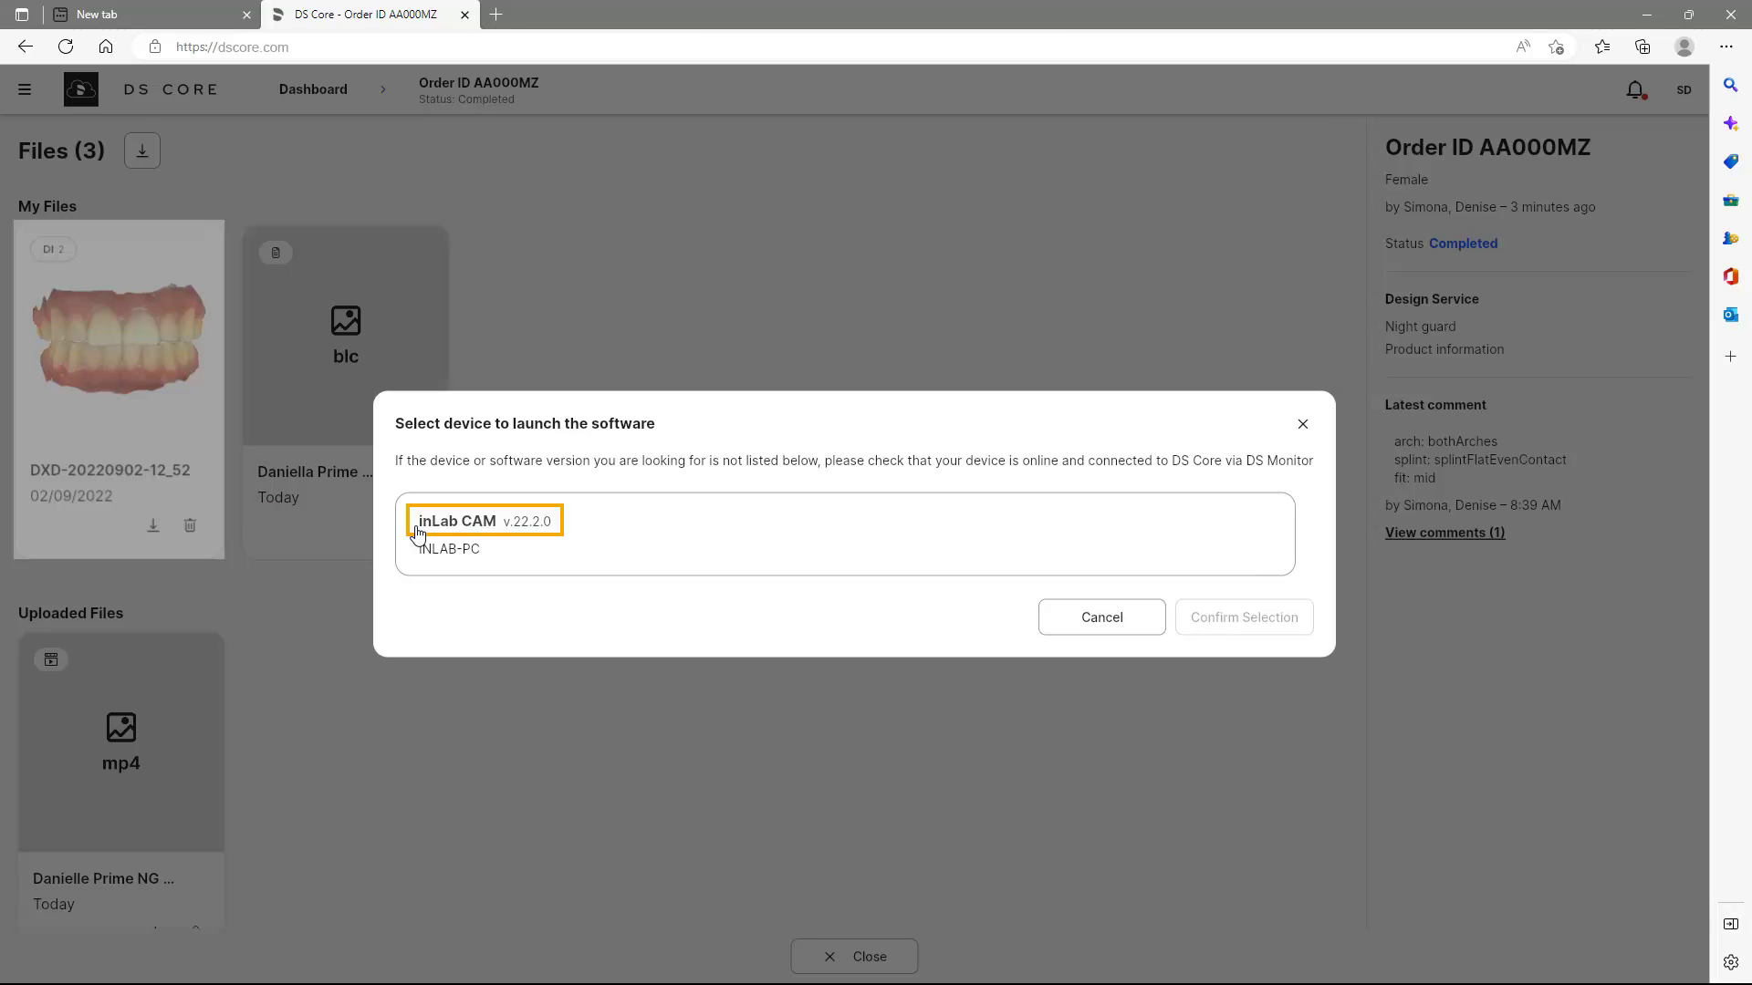
click(478, 530)
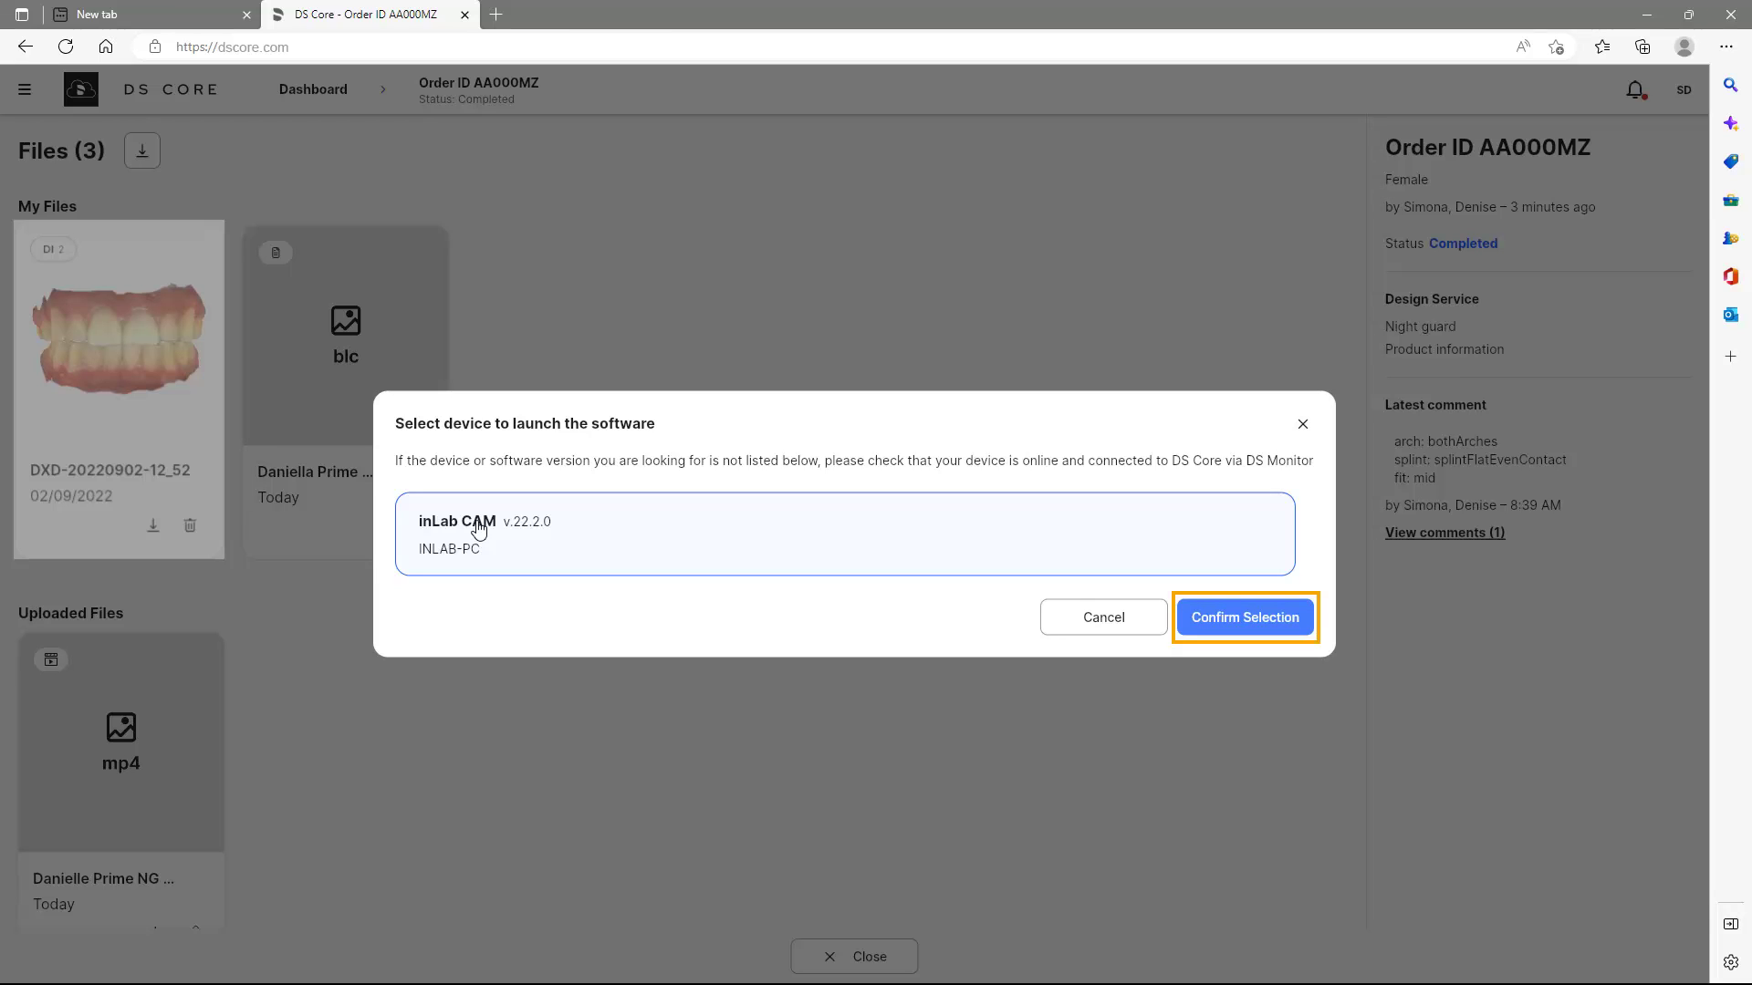
click(1241, 616)
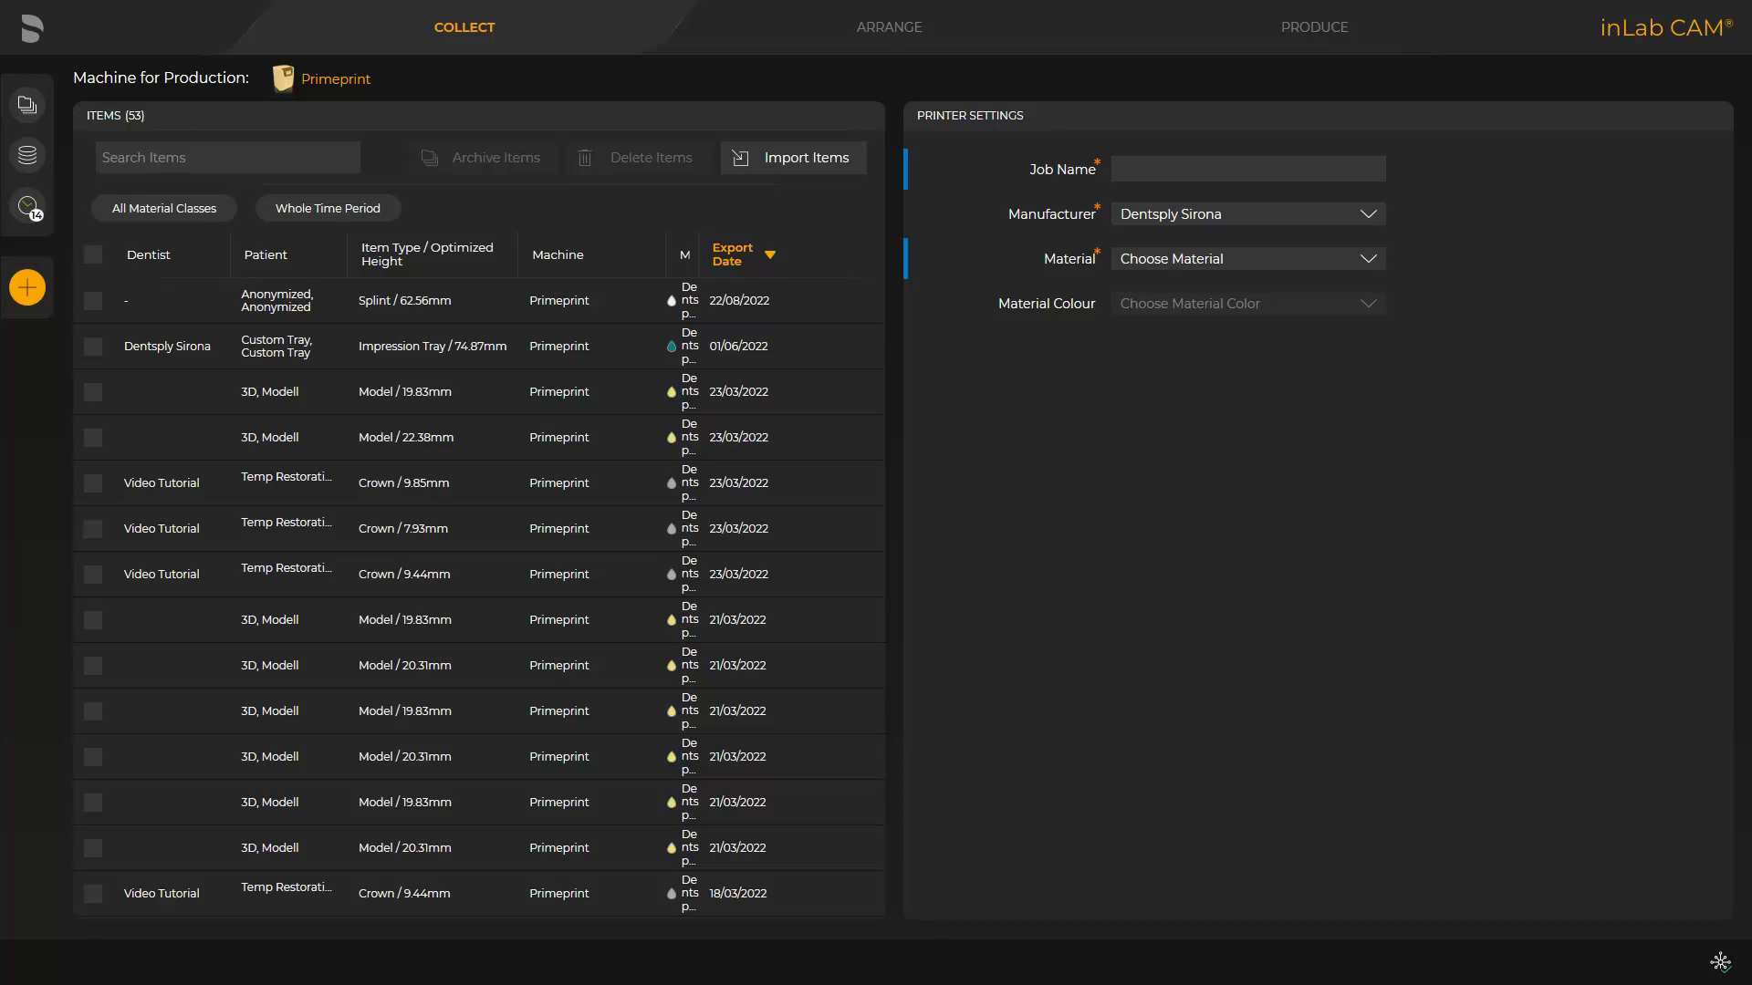